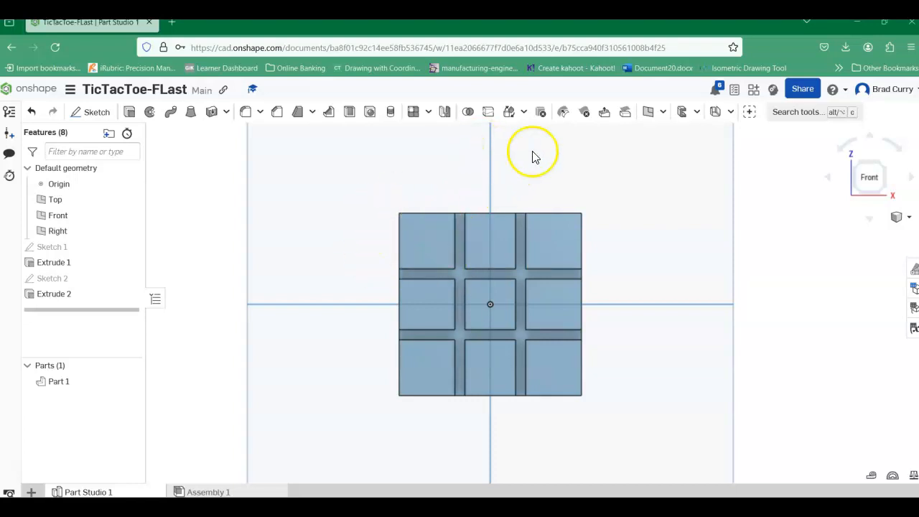
Step: Start a new sketch on the front face of the board's centre square and view it from the front
left_click(54, 185)
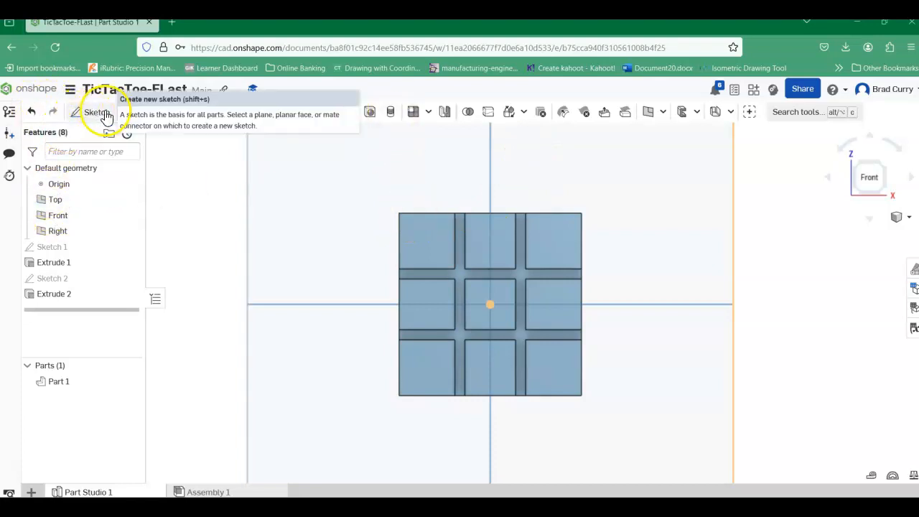
left_click(91, 115)
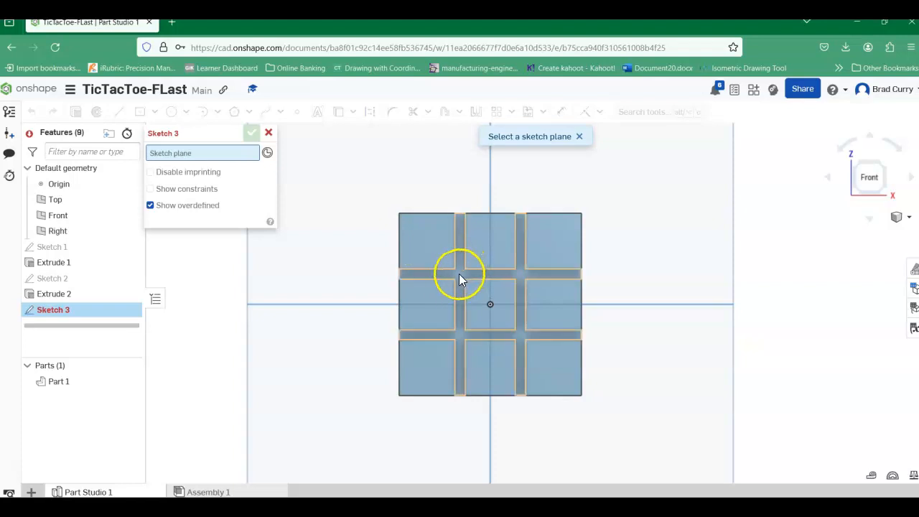
left_click(908, 227)
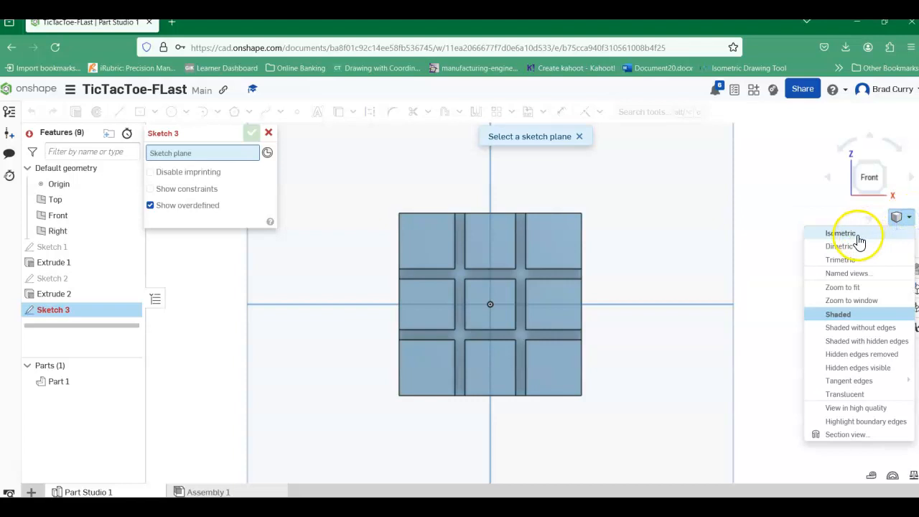
left_click(861, 236)
scroll(524, 309, "up", 6)
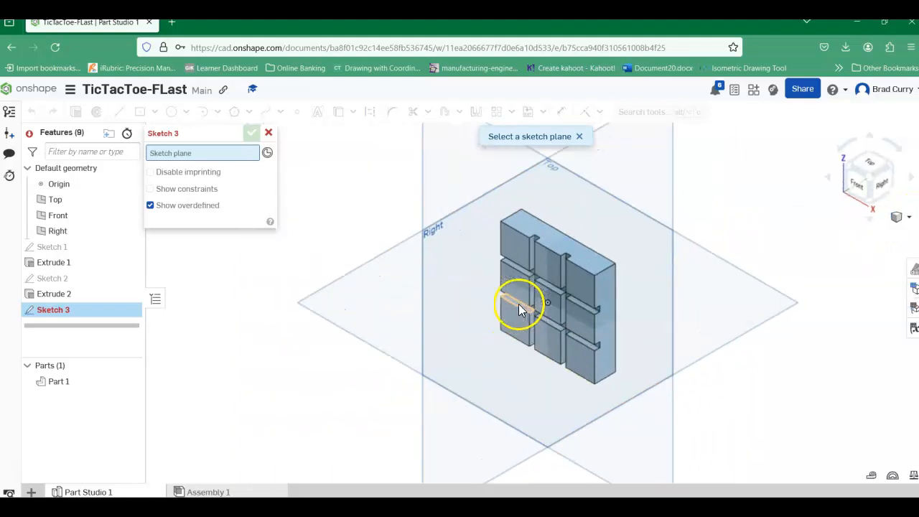
scroll(538, 261, "up", 3)
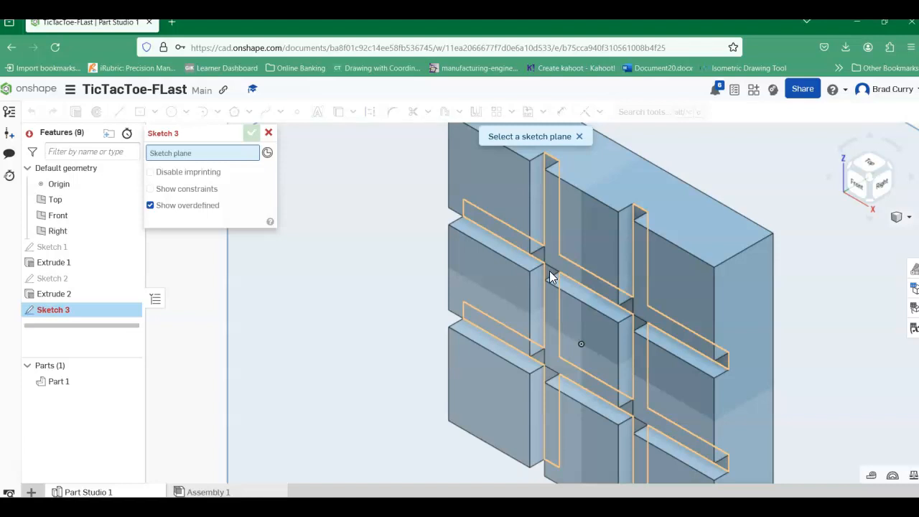
left_click(558, 319)
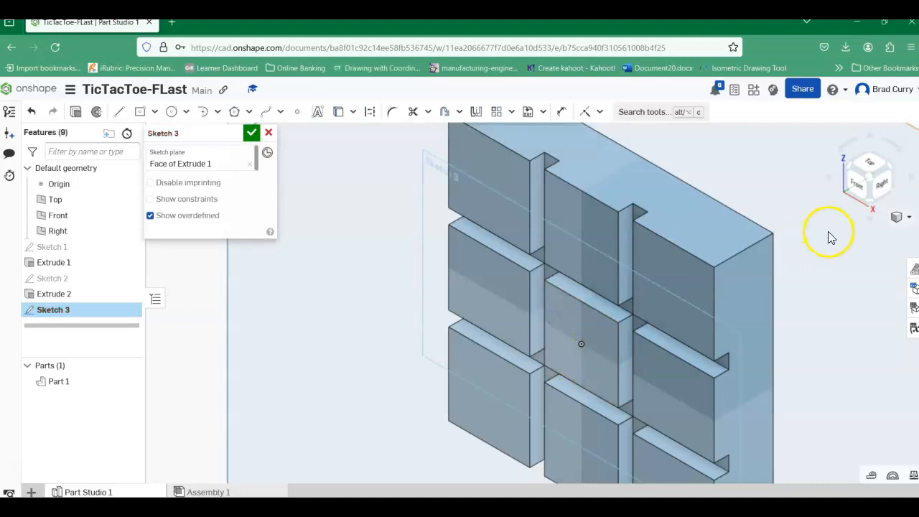
left_click(858, 188)
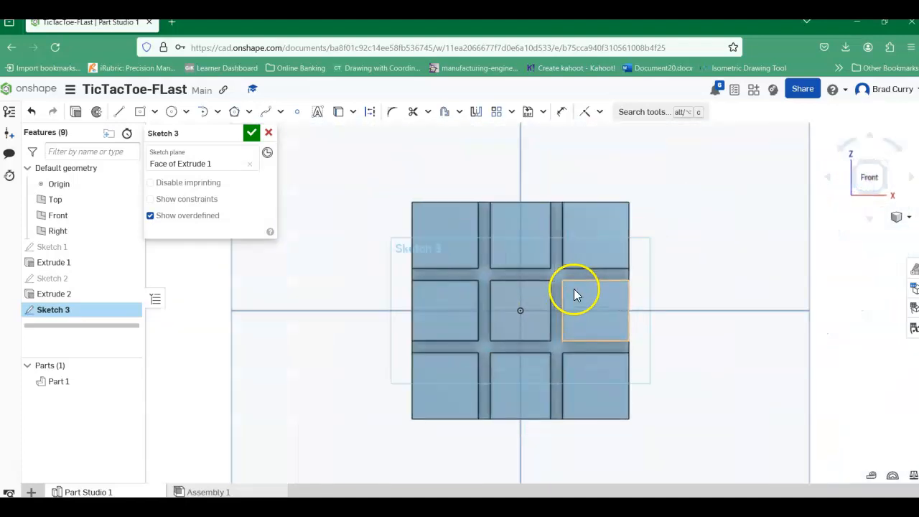
scroll(574, 288, "up", 2)
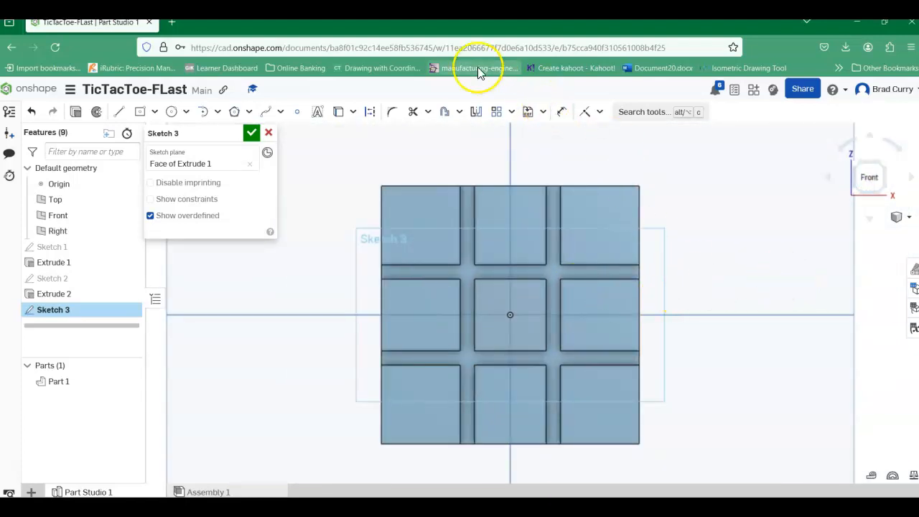
Step: Sketch a vertical construction line about 2.78 in long through the left column of squares, extending past the board's upper and lower edges
left_click(371, 115)
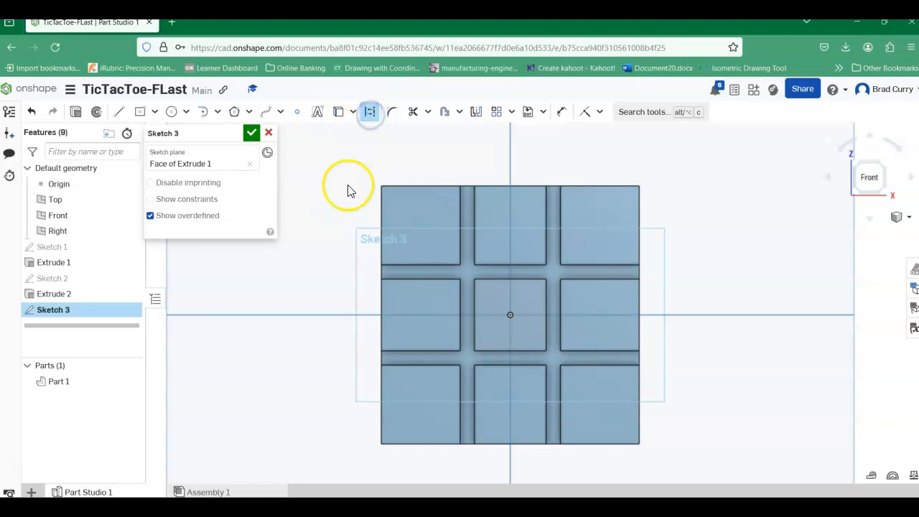
left_click(119, 113)
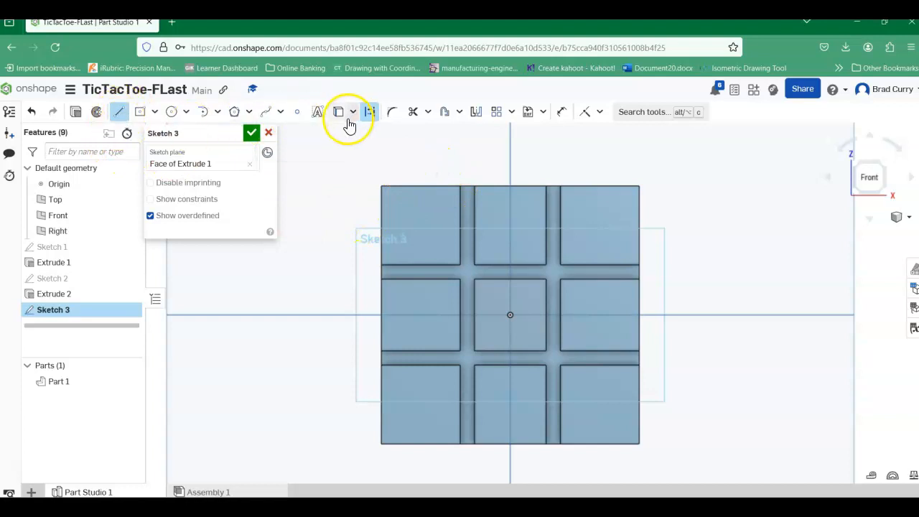
left_click(422, 154)
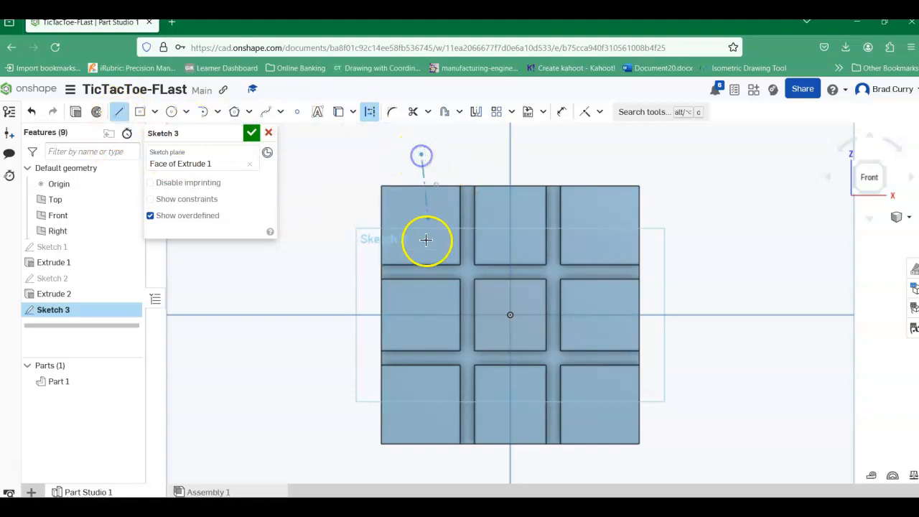
left_click(422, 472)
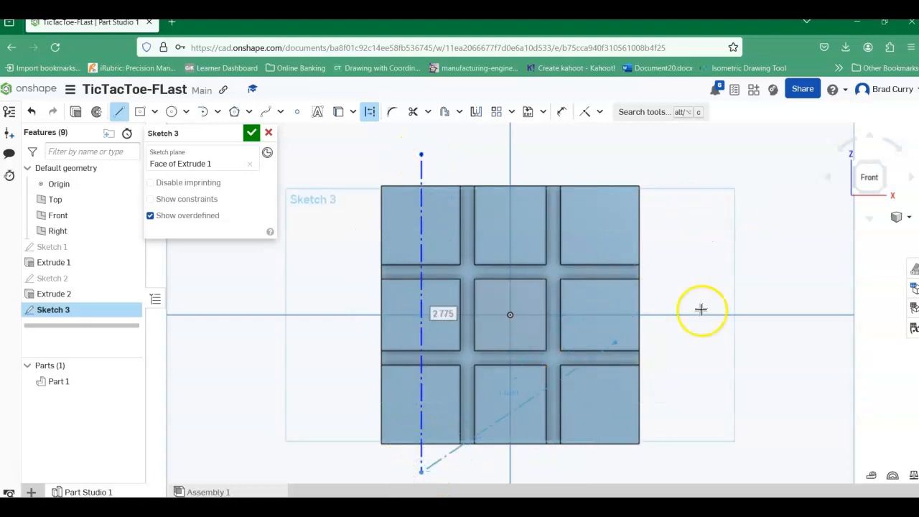
right_click(729, 199)
left_click(752, 214)
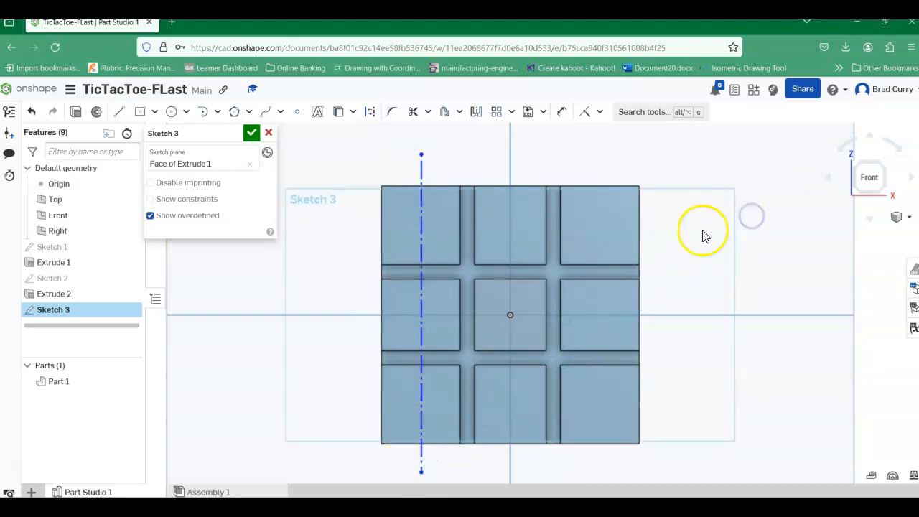
Step: Sketch a vertical construction line about 2.79 in long through the middle column, aligned with the origin
left_click(370, 113)
left_click(119, 111)
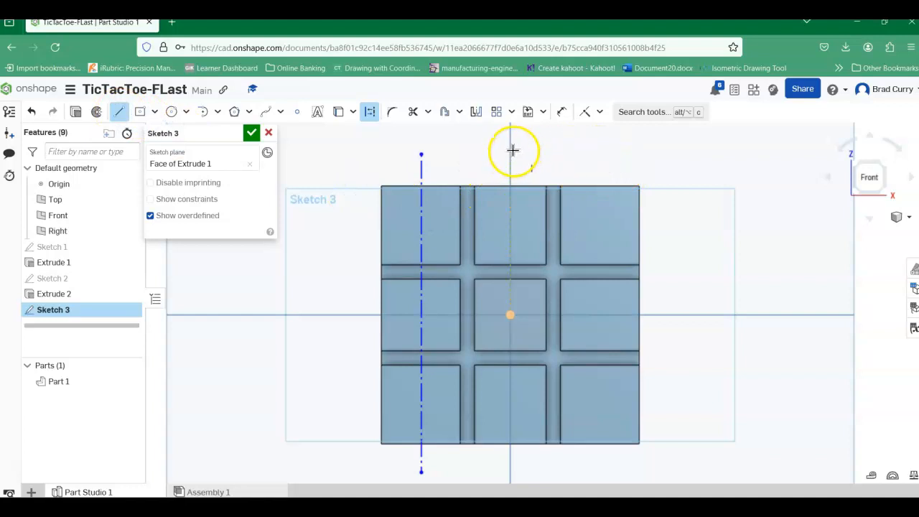
mouse_move(510, 153)
left_mouse_down()
mouse_move(498, 438)
mouse_move(511, 471)
left_mouse_up()
right_click(738, 271)
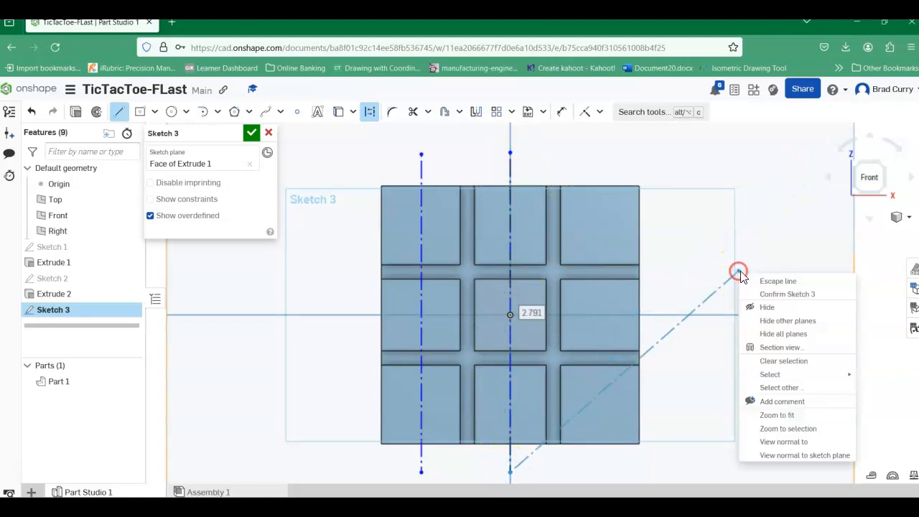
left_click(773, 280)
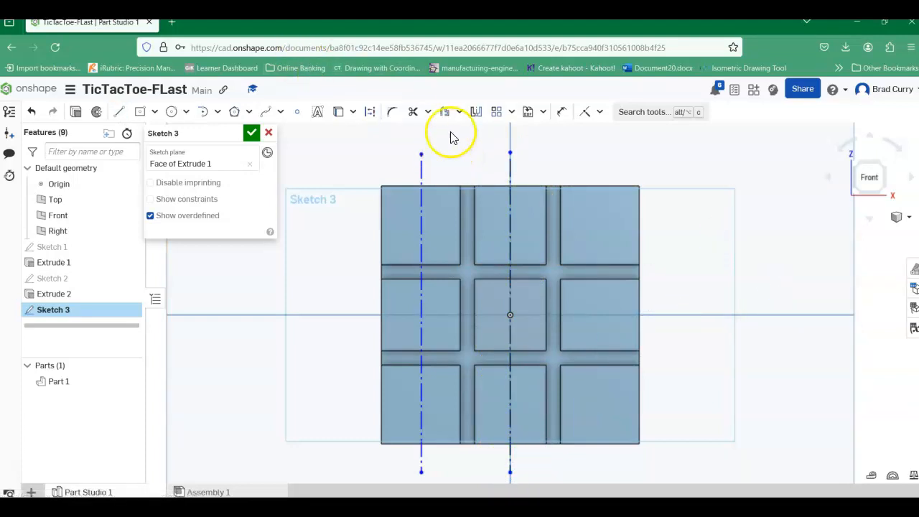
Step: Sketch a vertical construction line about 2.68 in long through the right column of squares
left_click(371, 116)
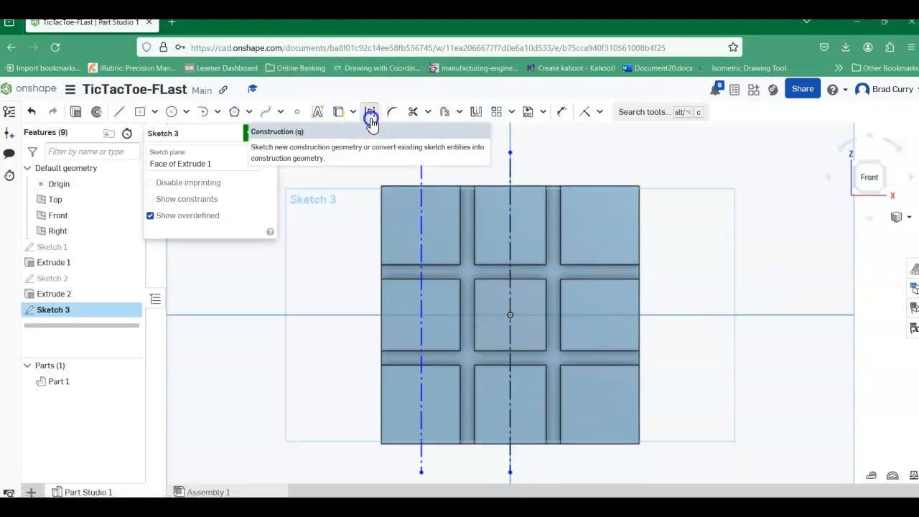
left_click(119, 111)
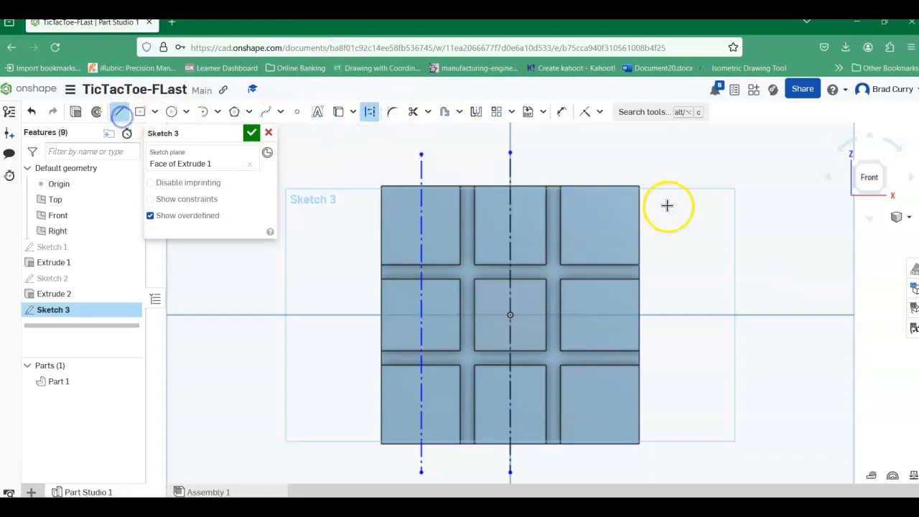
left_click(597, 155)
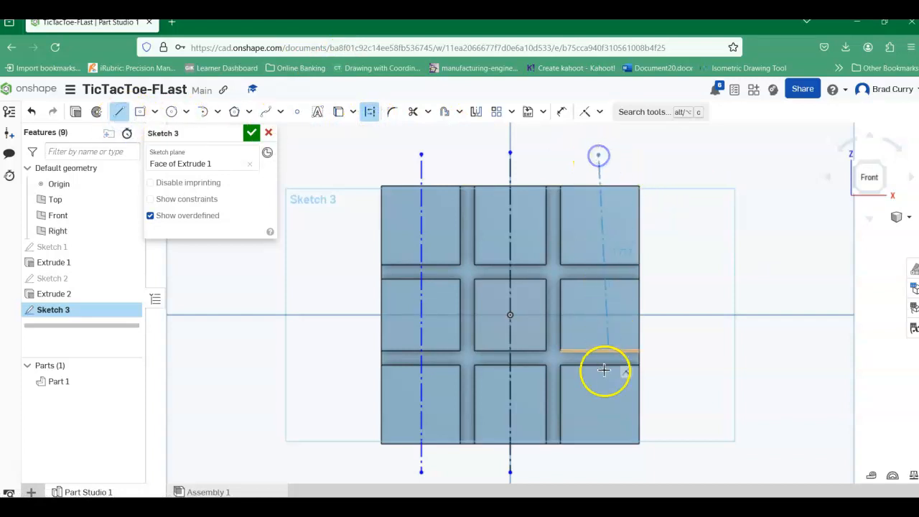
left_click(597, 461)
right_click(710, 307)
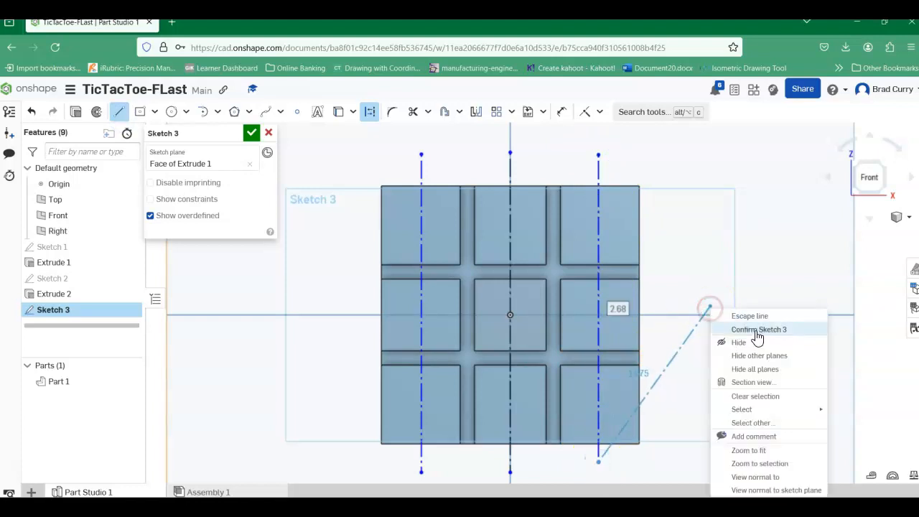
left_click(753, 316)
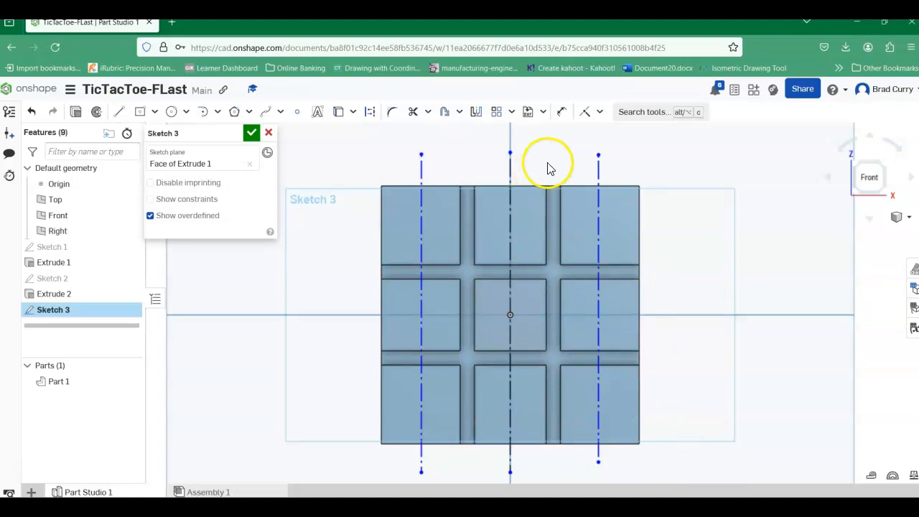
Step: Dimension the left construction line 0.375 in from the board's left edge
left_click(561, 112)
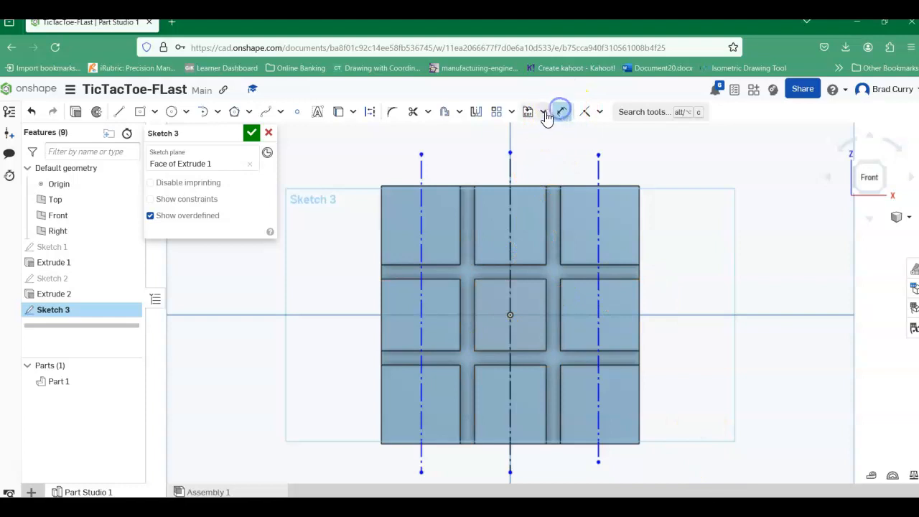
left_click(423, 222)
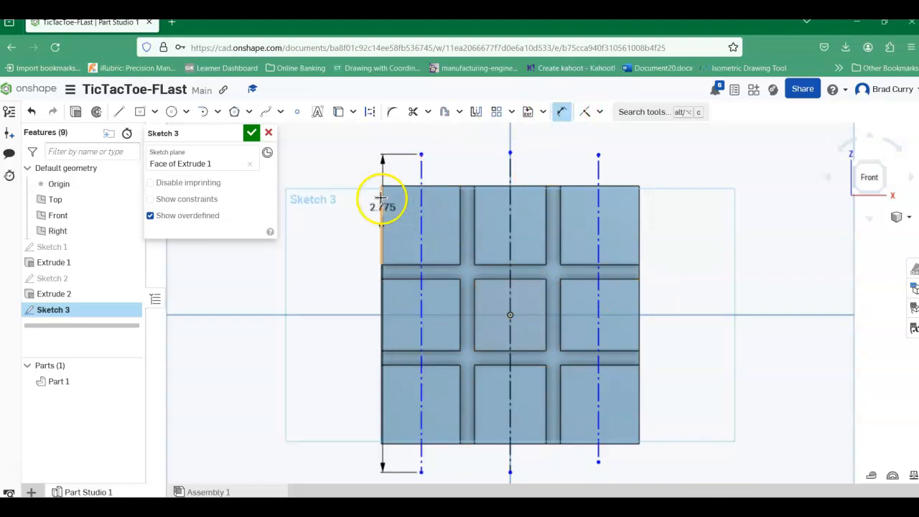
left_click(381, 196)
left_click(349, 158)
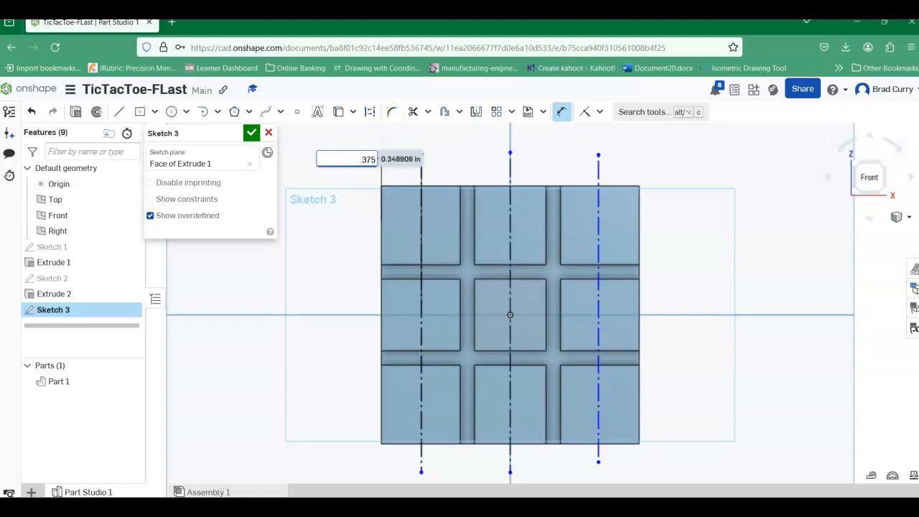
key("Return")
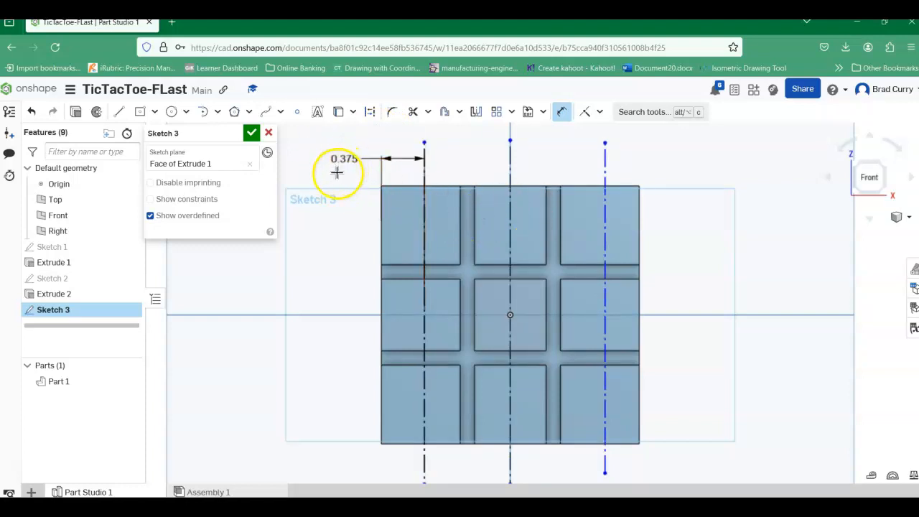
Step: Add a driven dimension between the left and middle construction lines, placed above the board
left_click(425, 175)
left_click(511, 173)
left_click(466, 157)
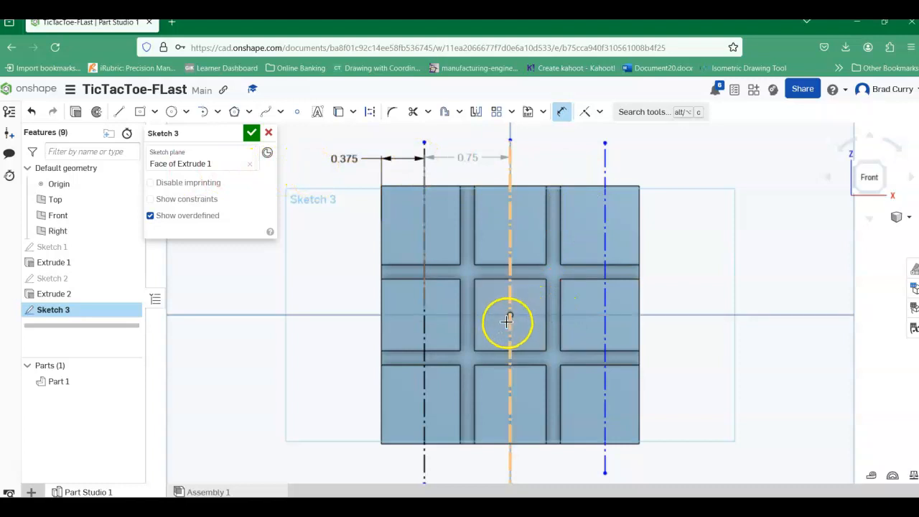
Step: Dimension the spacing between the middle and right construction lines as 0.75 in
left_click(510, 169)
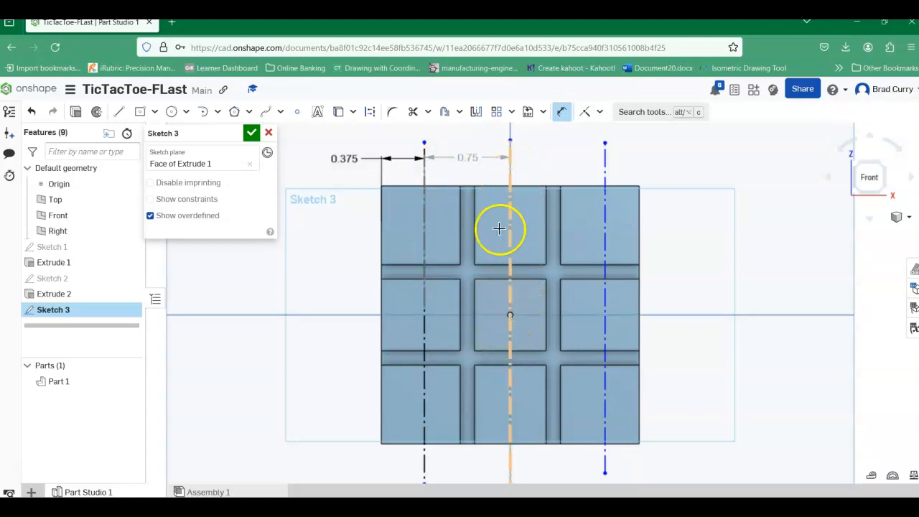
left_click(510, 167)
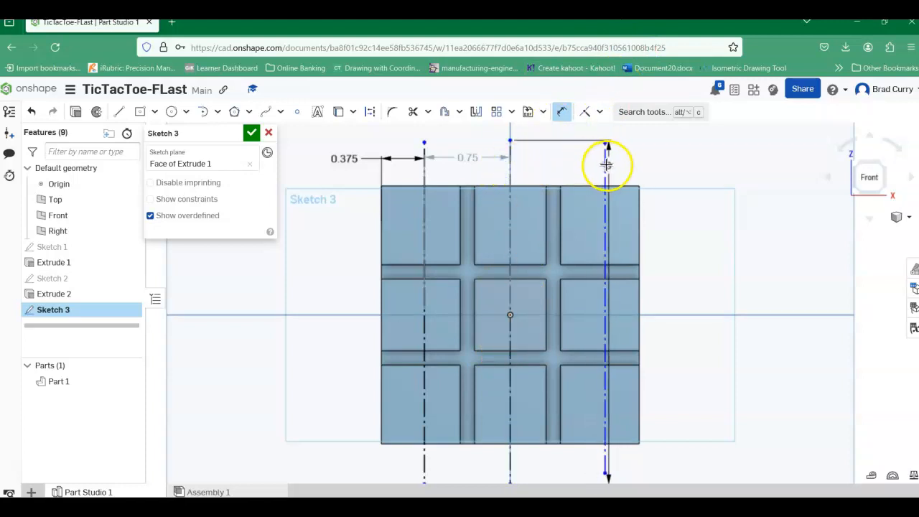
left_click(606, 165)
left_click(560, 158)
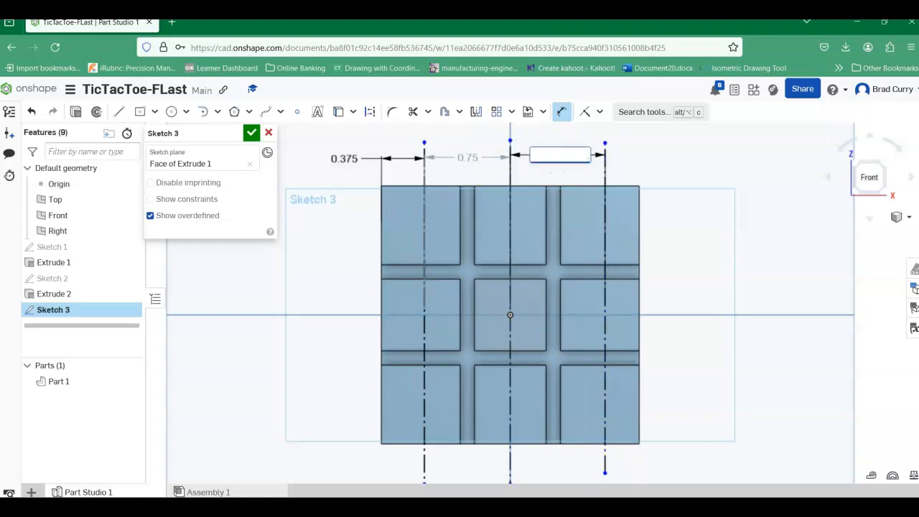
key("Return")
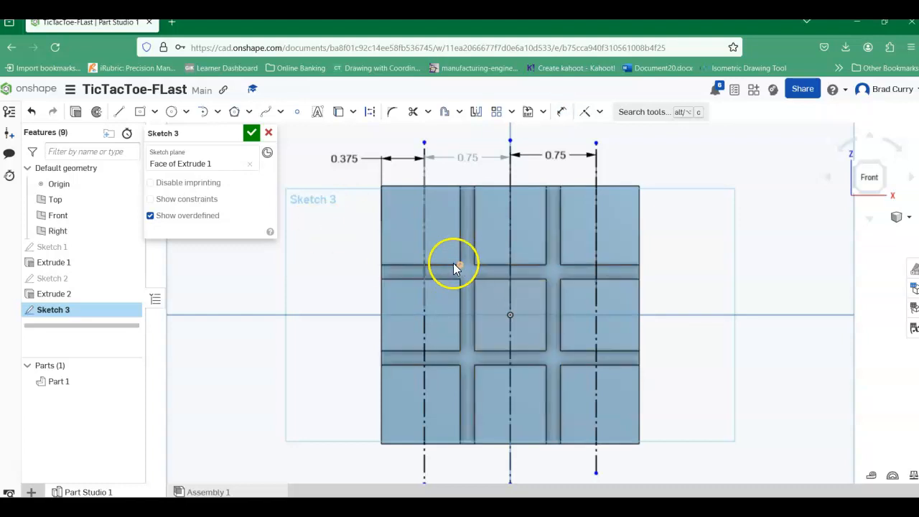
Step: Sketch a horizontal line about 3.12 in long across the top row of squares, extending past both sides of the board
left_click(120, 114)
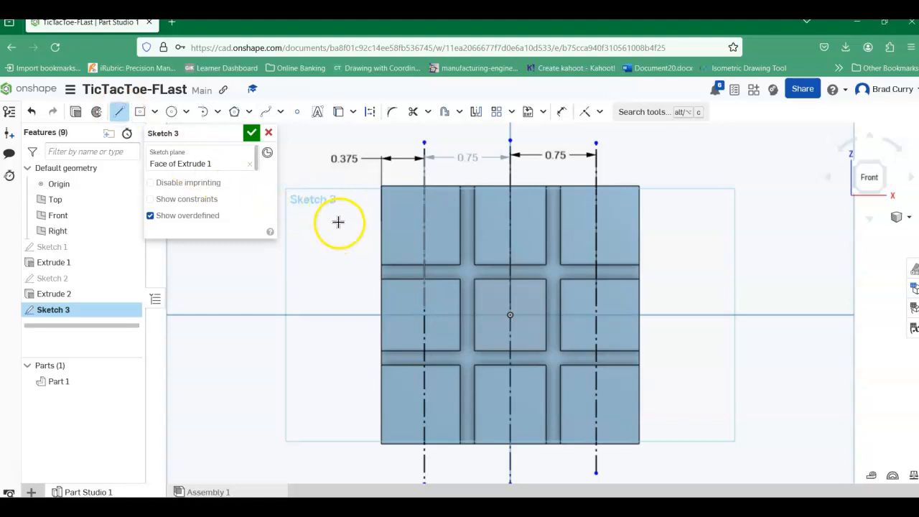
left_click_drag(332, 226, 690, 225)
right_click(695, 252)
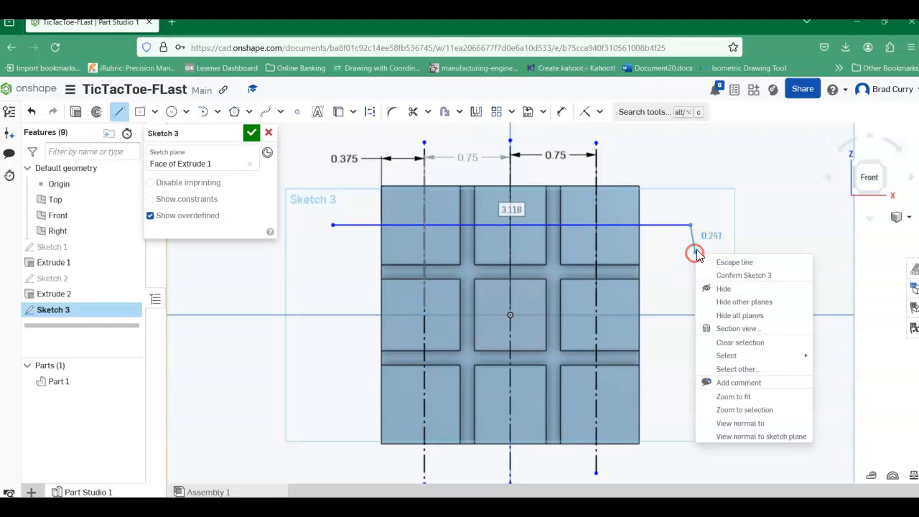
left_click(745, 263)
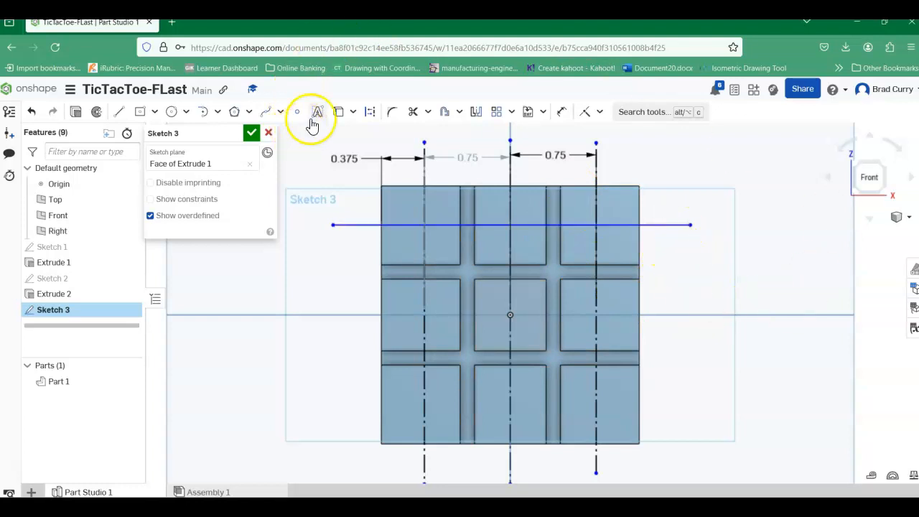
Step: Convert the horizontal line across the top row of squares into a construction line
left_click(370, 115)
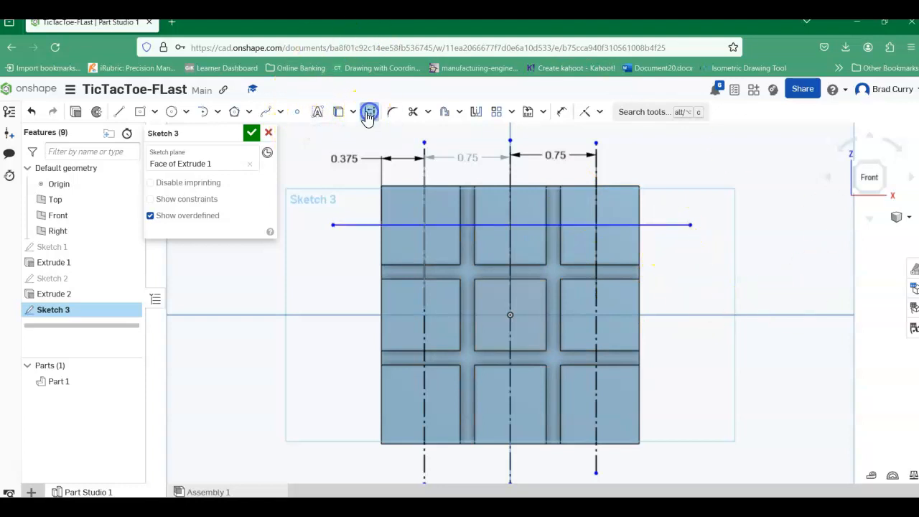
left_click(357, 225)
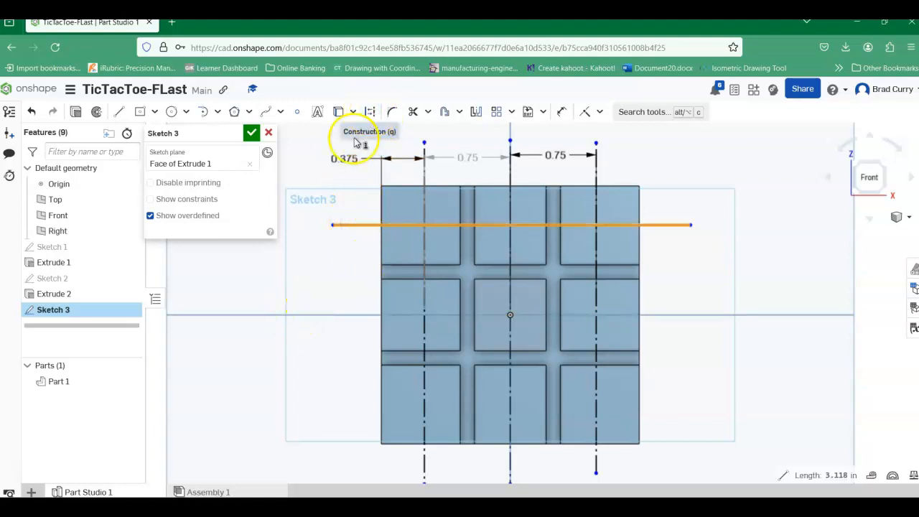
left_click(371, 112)
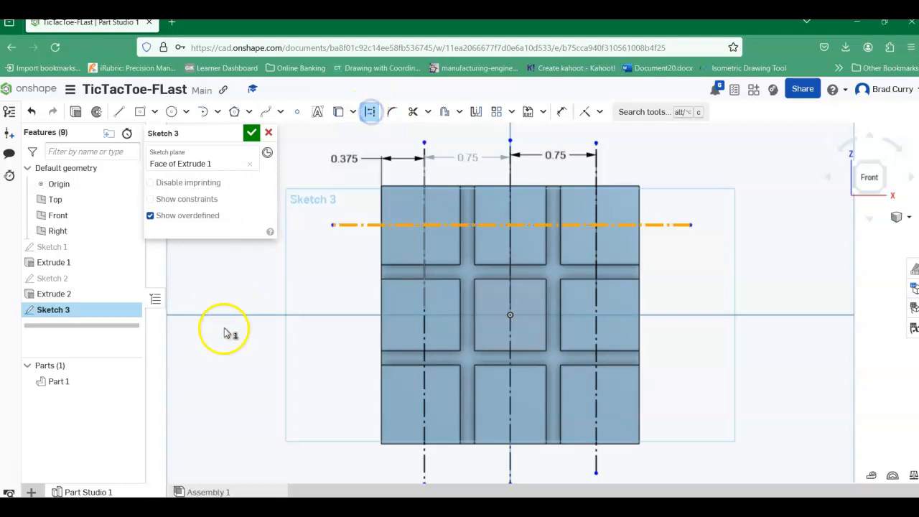
left_click(281, 276)
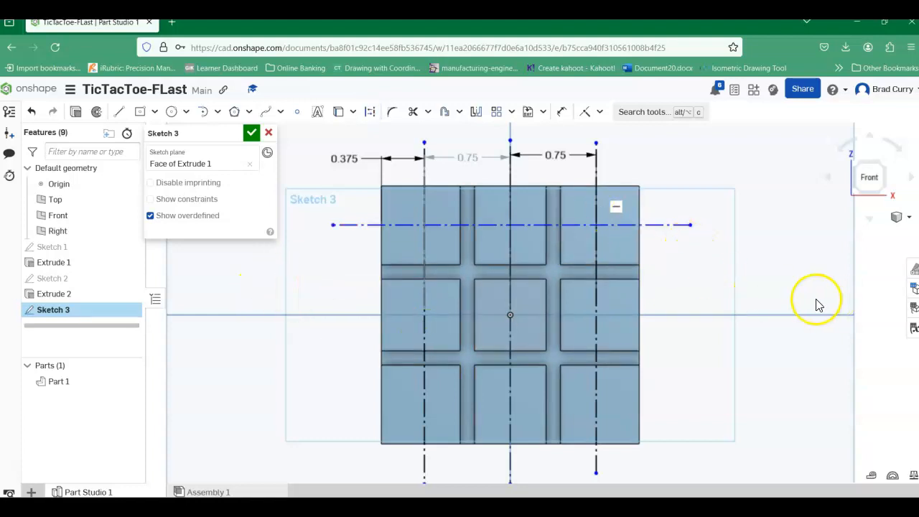
Step: Sketch a horizontal construction line about 3.13 in long through the origin, extending past both sides of the board
left_click(120, 115)
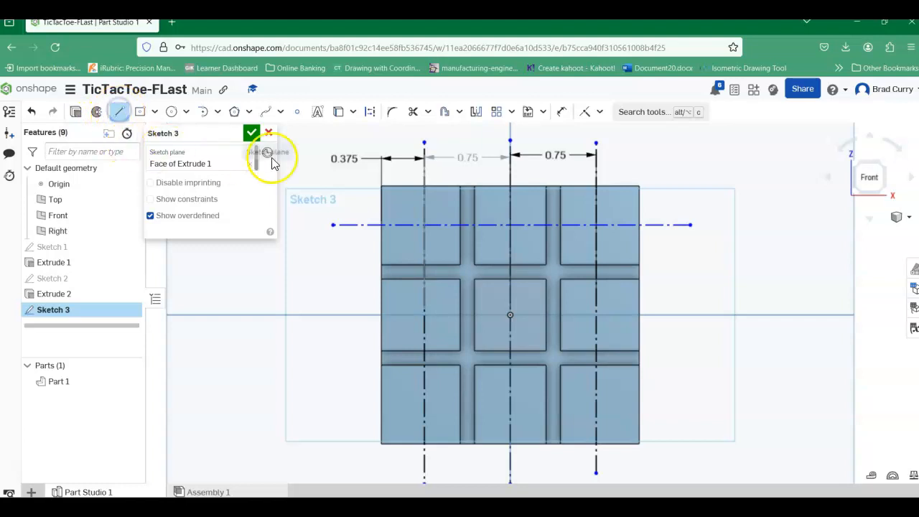
left_click(370, 113)
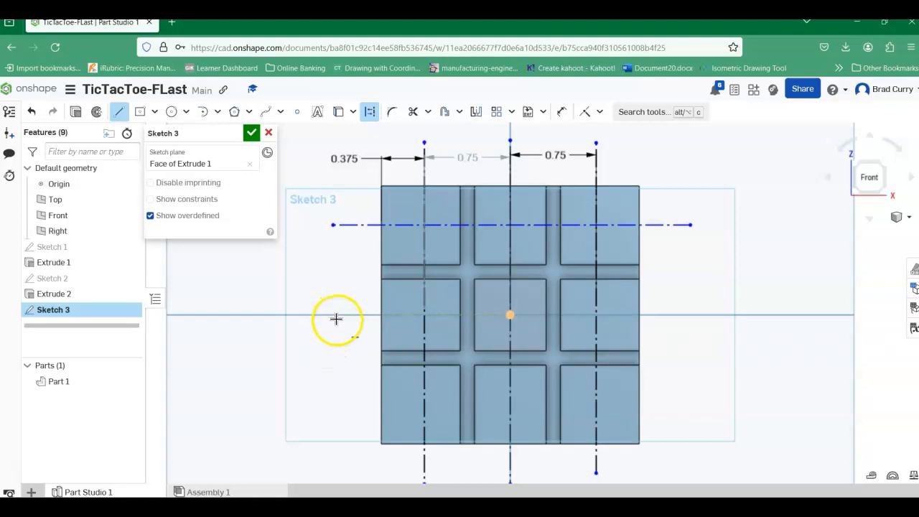
left_click_drag(337, 315, 698, 314)
right_click(798, 254)
left_click(812, 269)
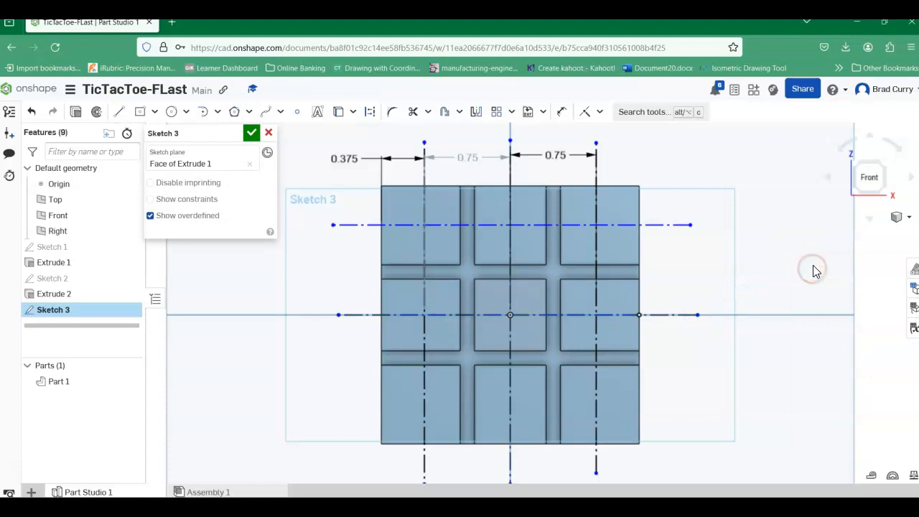
Step: Sketch a horizontal construction line about 3.06 in long across the bottom row of squares, extending past both sides of the board
left_click(122, 113)
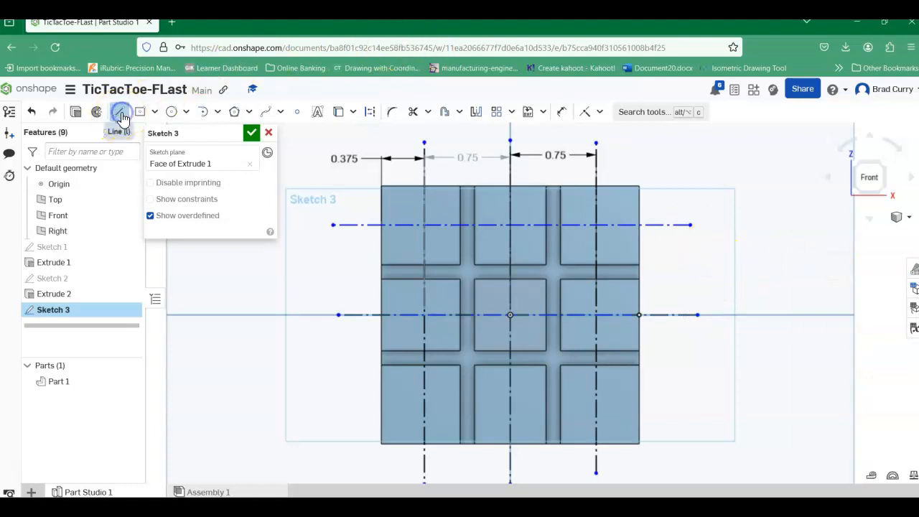
left_click(370, 113)
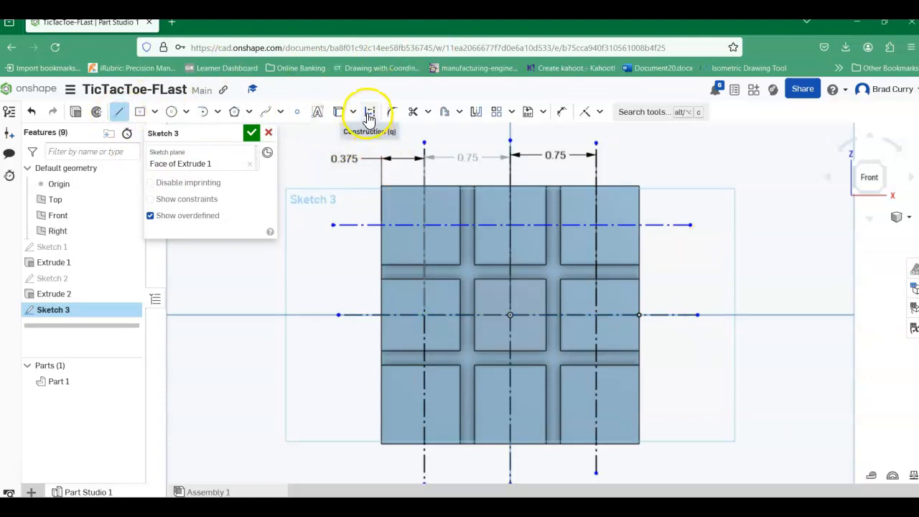
left_click_drag(344, 397, 691, 403)
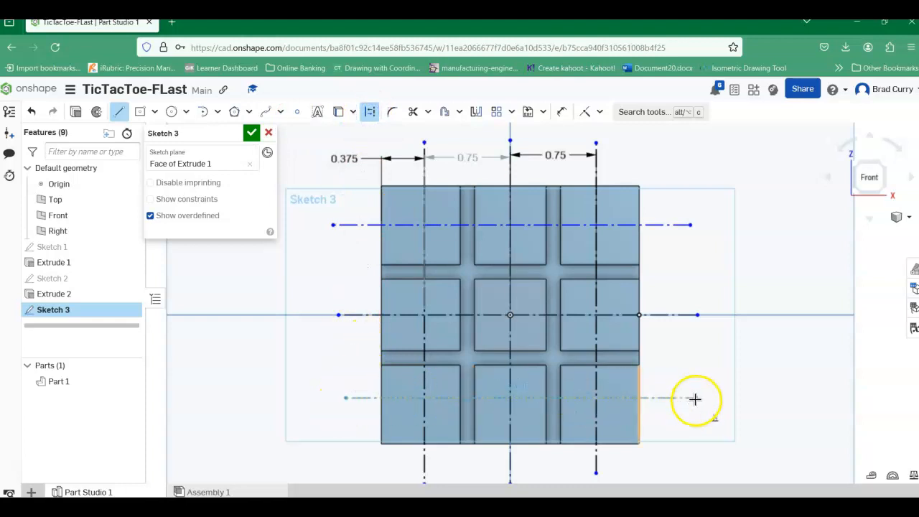
left_click(696, 399)
right_click(766, 347)
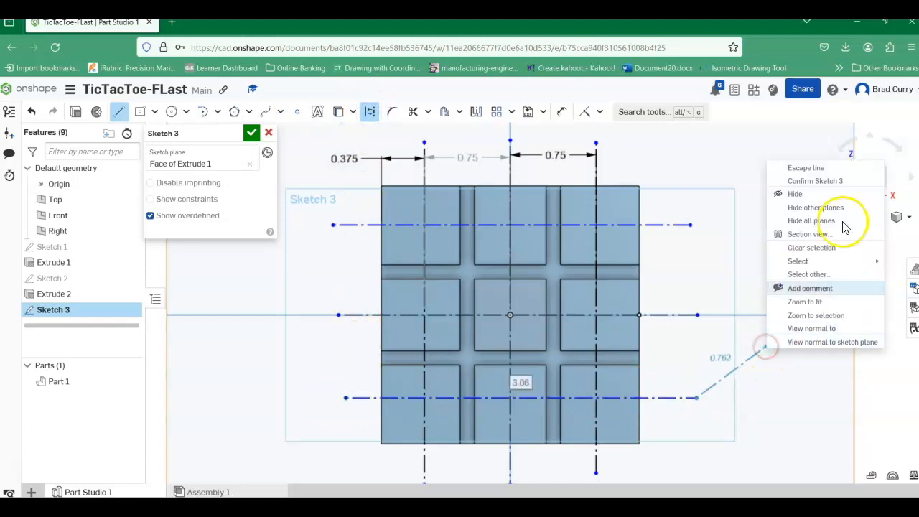
left_click(849, 171)
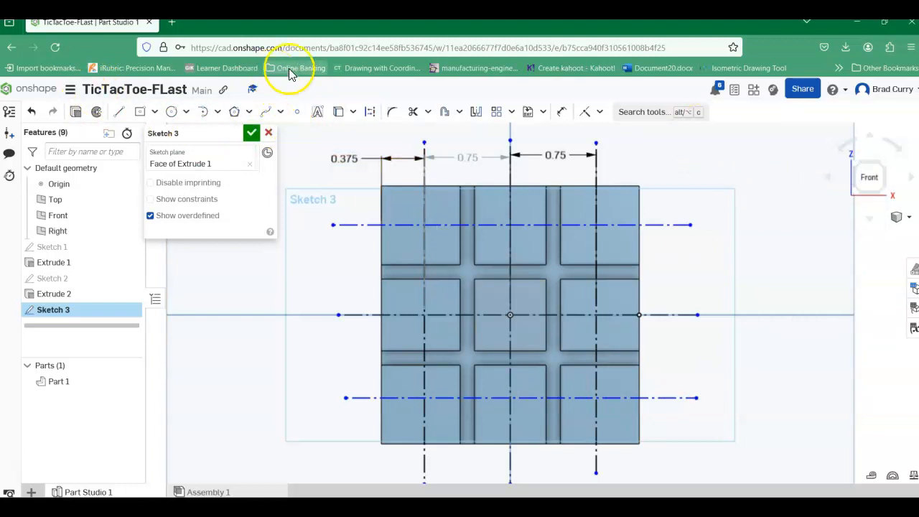
Step: Dimension the top horizontal construction line 0.375 in from the board's top edge
left_click(560, 113)
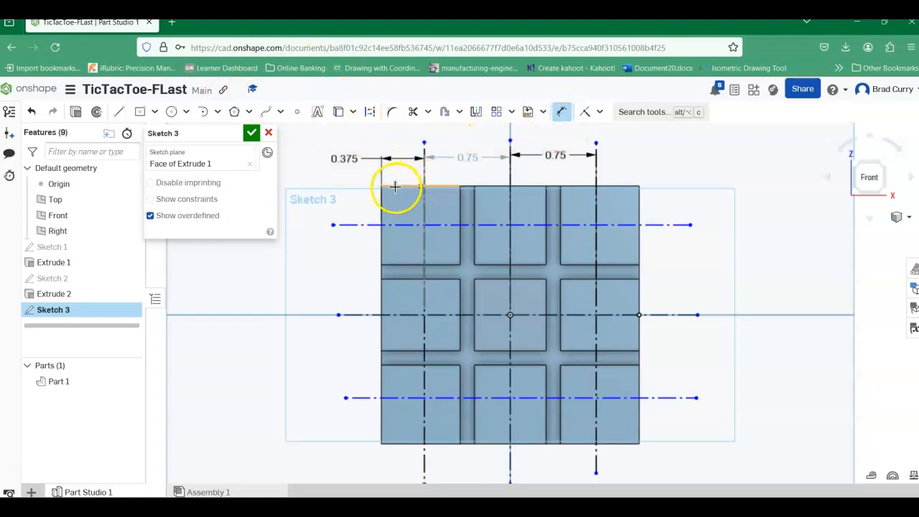
left_click(396, 224)
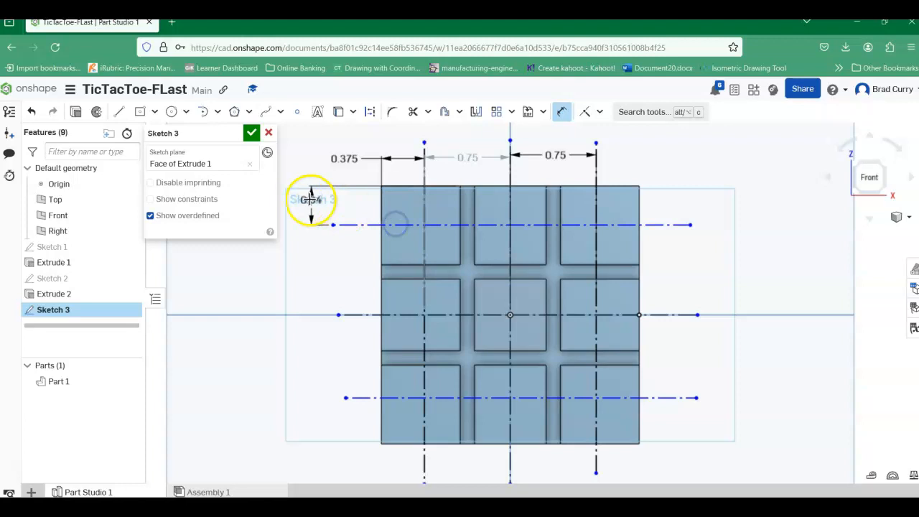
left_click(311, 200)
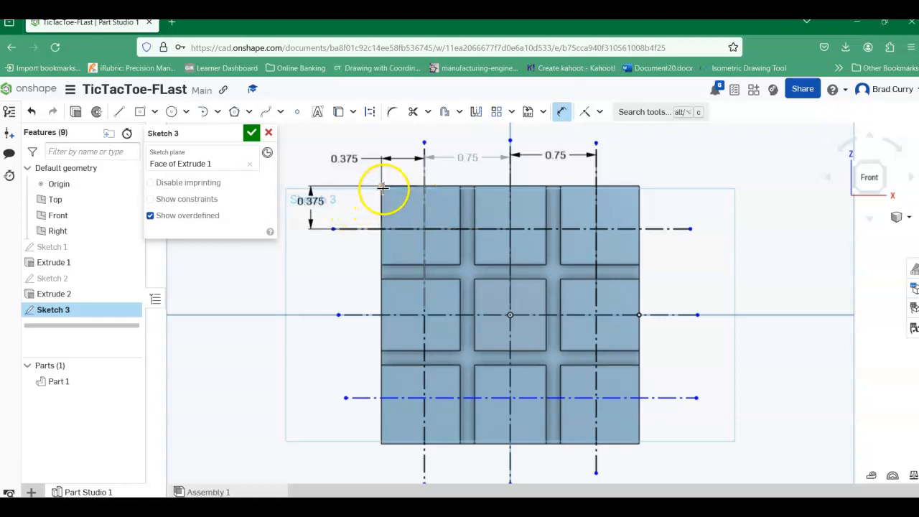
Step: Add a driven dimension between the top and middle horizontal construction lines, placed left of the board
left_click(347, 228)
left_click(359, 314)
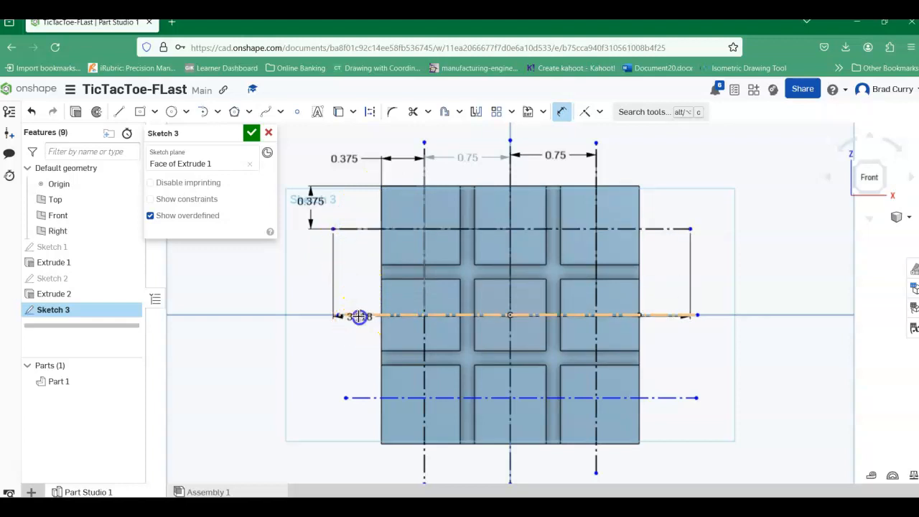
left_click(287, 297)
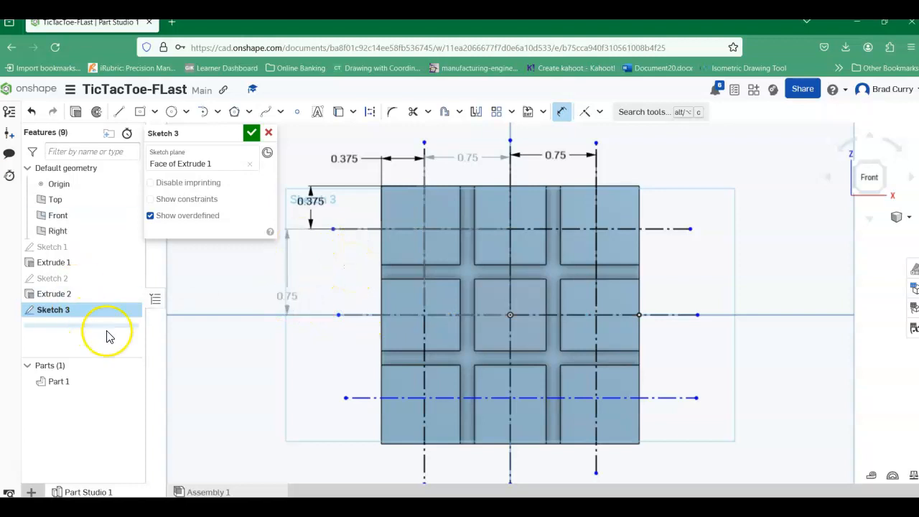
Step: Dimension the spacing between the middle and bottom horizontal construction lines as 0.75 in and finish the sketch
left_click(362, 316)
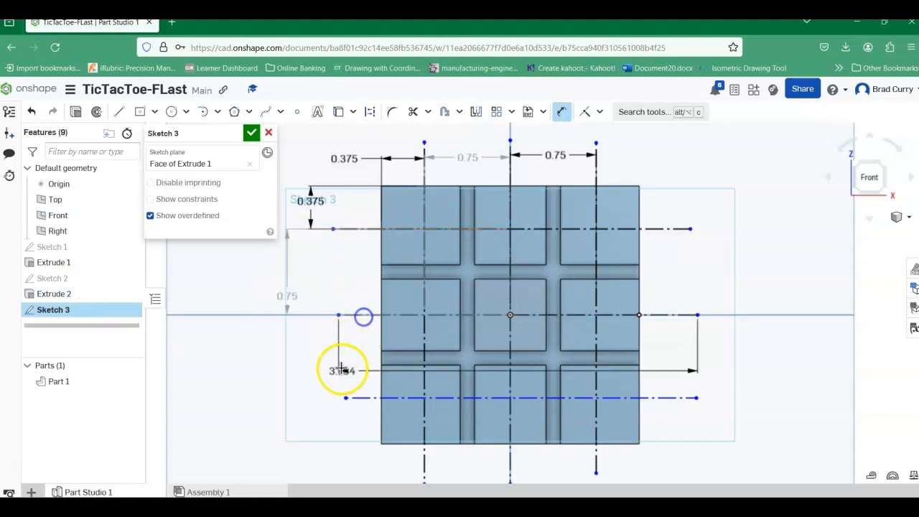
left_click(359, 400)
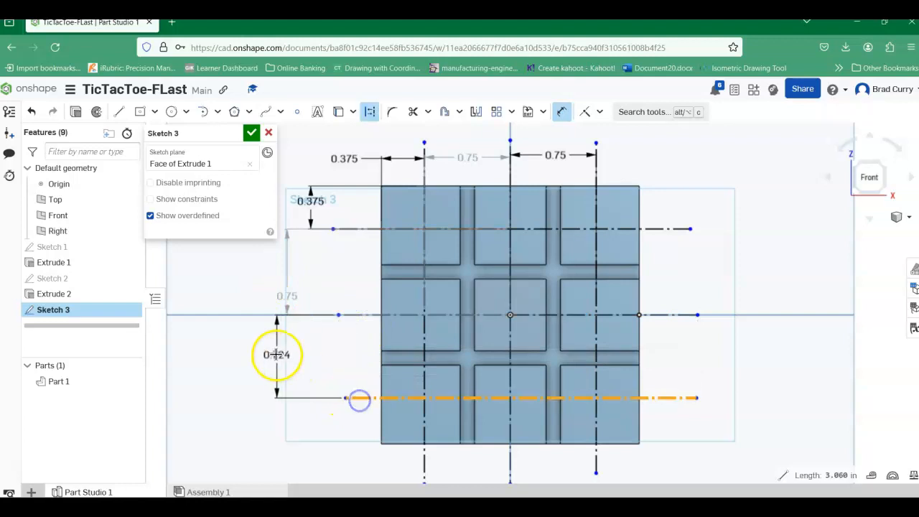
left_click(291, 353)
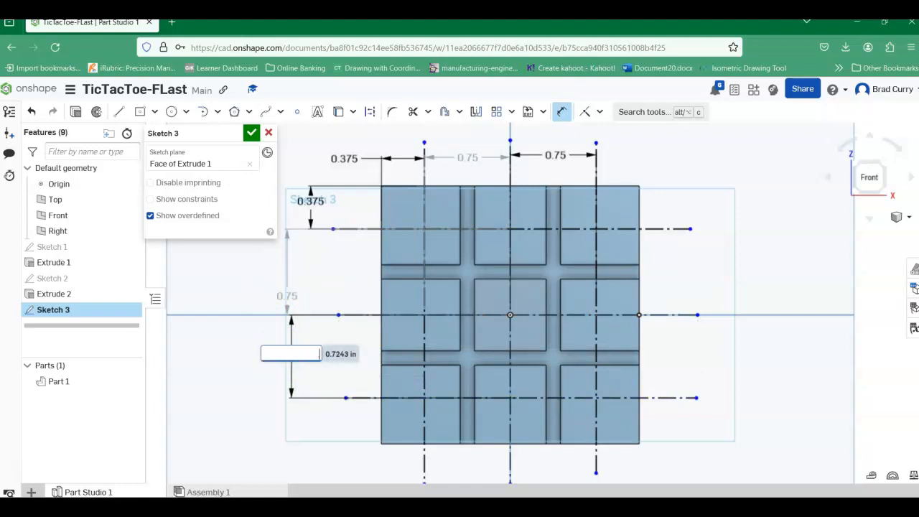
type(".75")
key("Return")
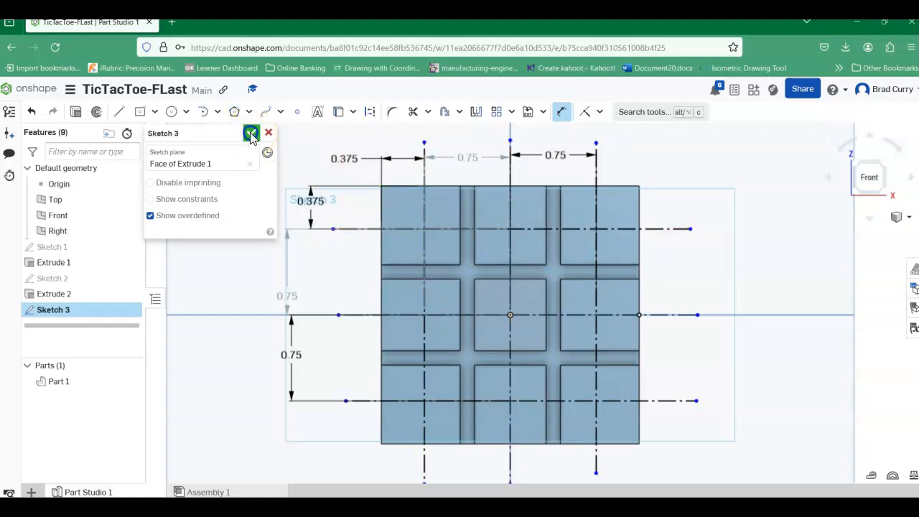
left_click(252, 134)
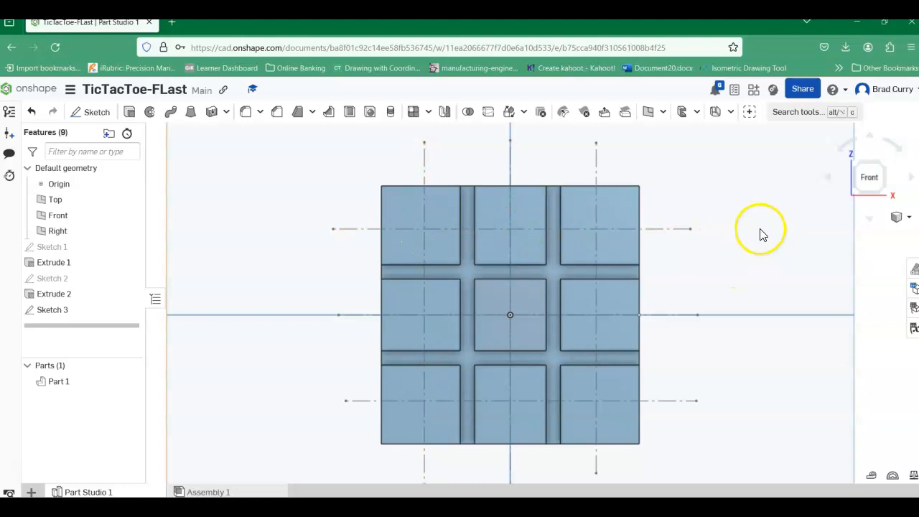
Step: Start a Hole feature, keep the Custom standard and set the hole style to Simple
left_click(370, 114)
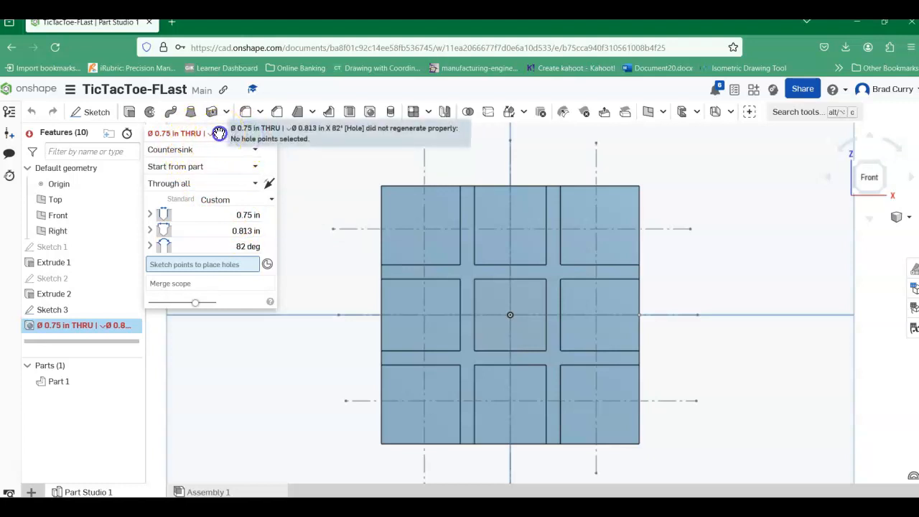
left_click(229, 201)
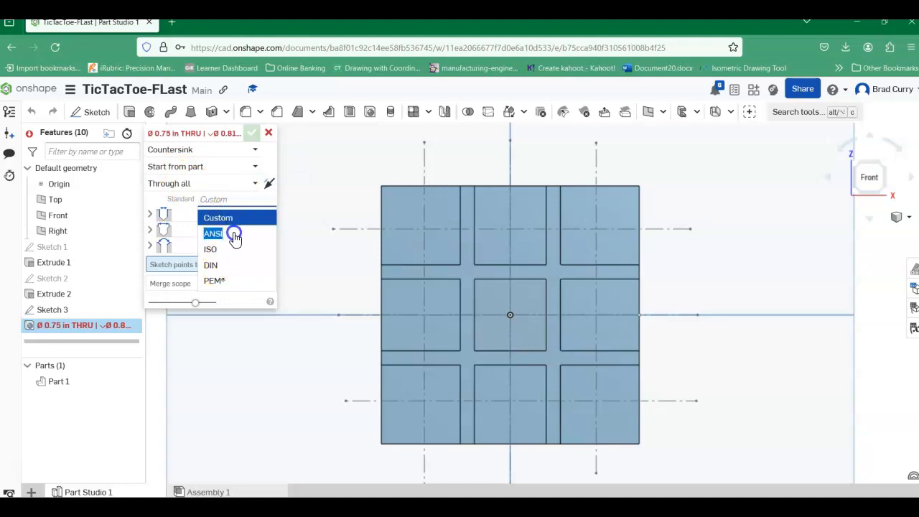
left_click_drag(234, 233, 219, 281)
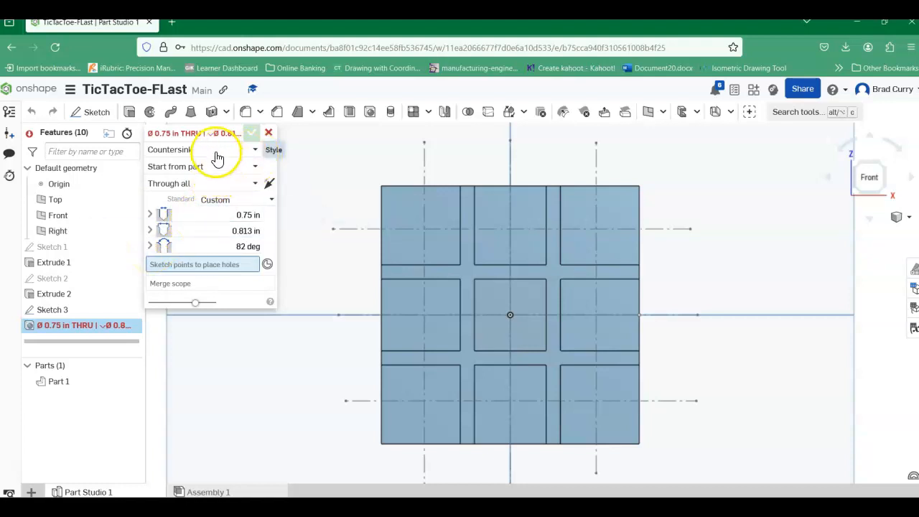
left_click(257, 153)
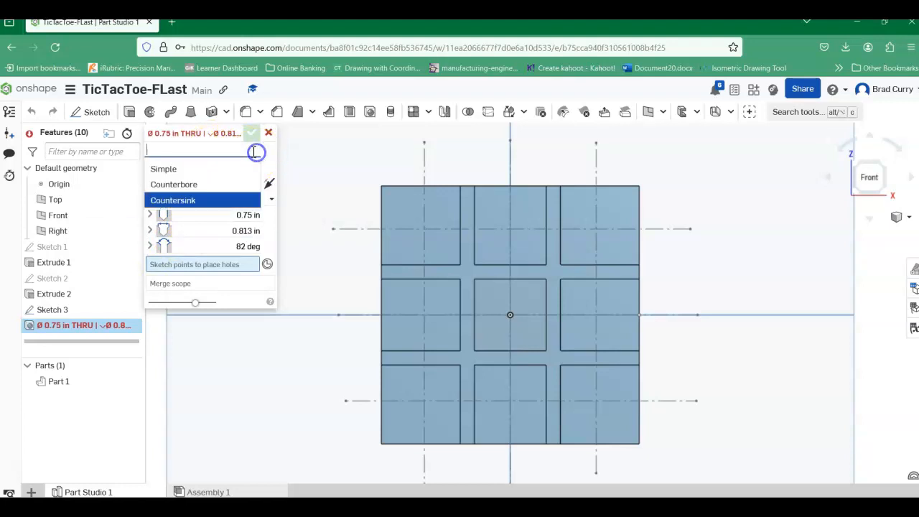
left_click(195, 172)
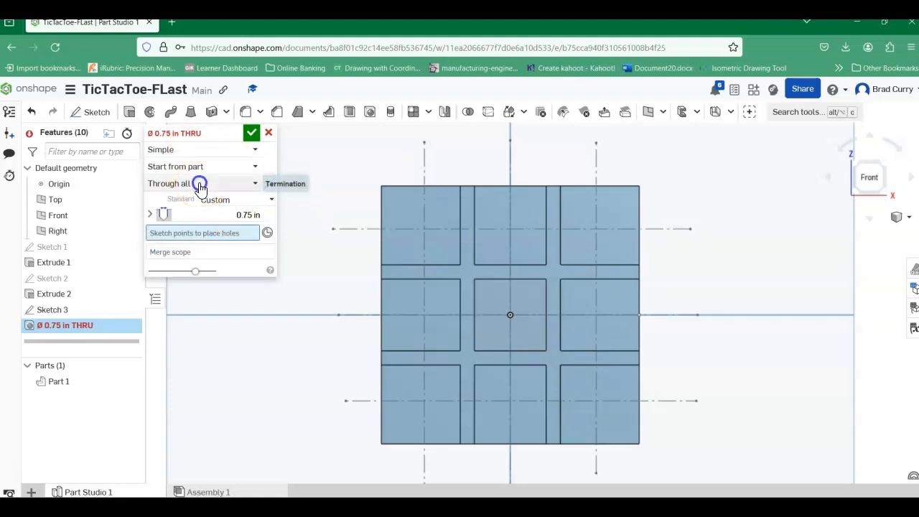
Step: Try the Blind termination and Counterbore style for the hole, and return it to Simple and Through all
left_click(200, 184)
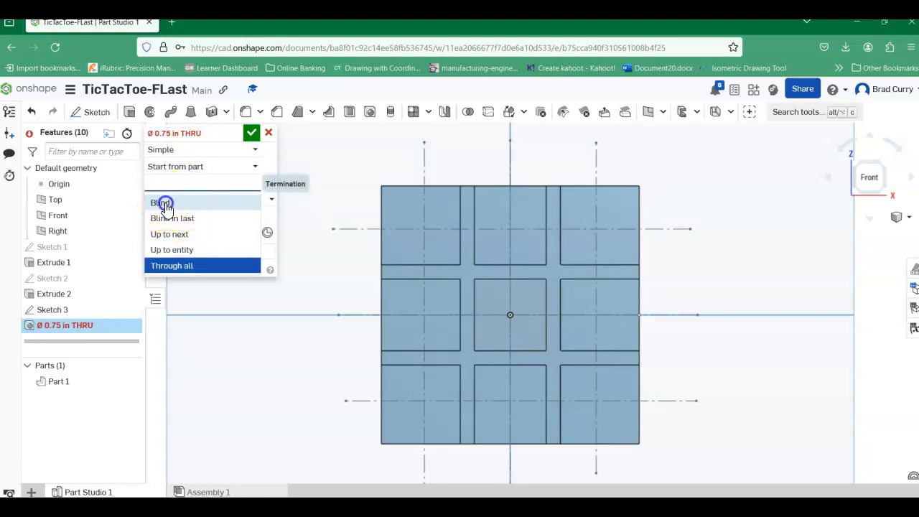
left_click(163, 204)
left_click(237, 151)
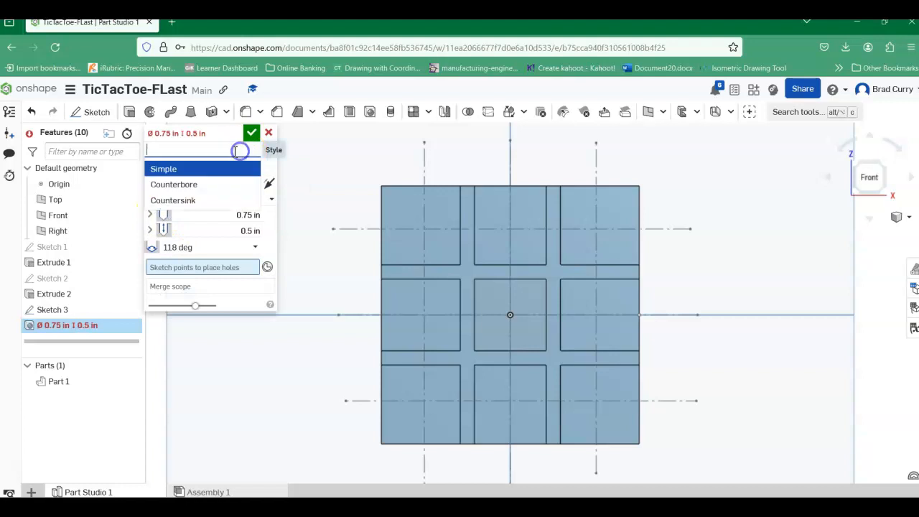
left_click(204, 186)
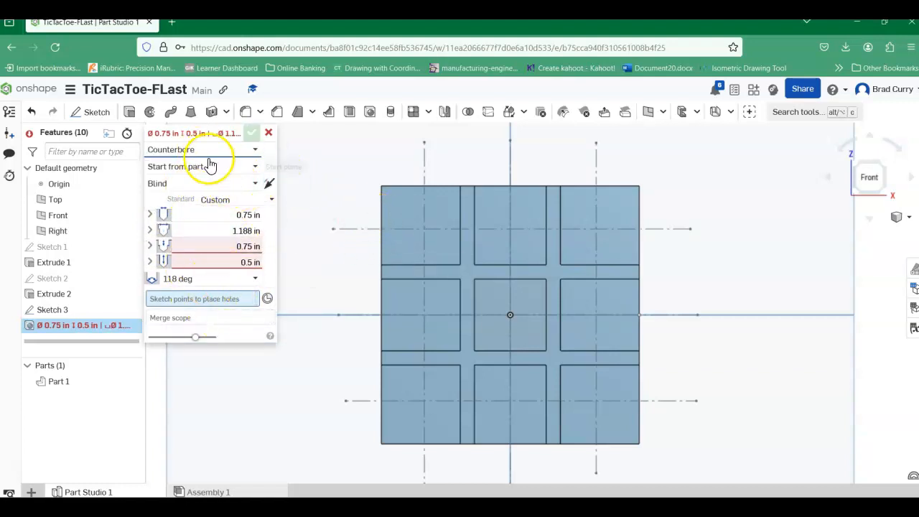
left_click(204, 150)
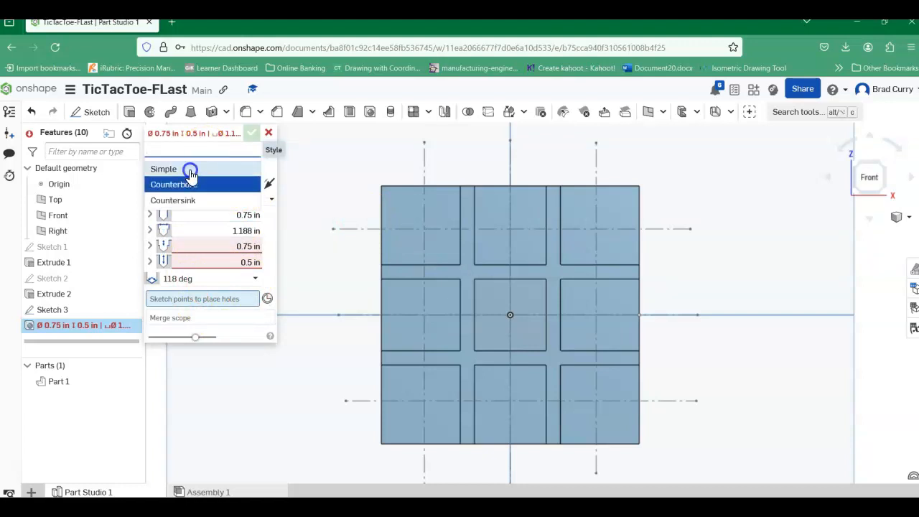
left_click(191, 170)
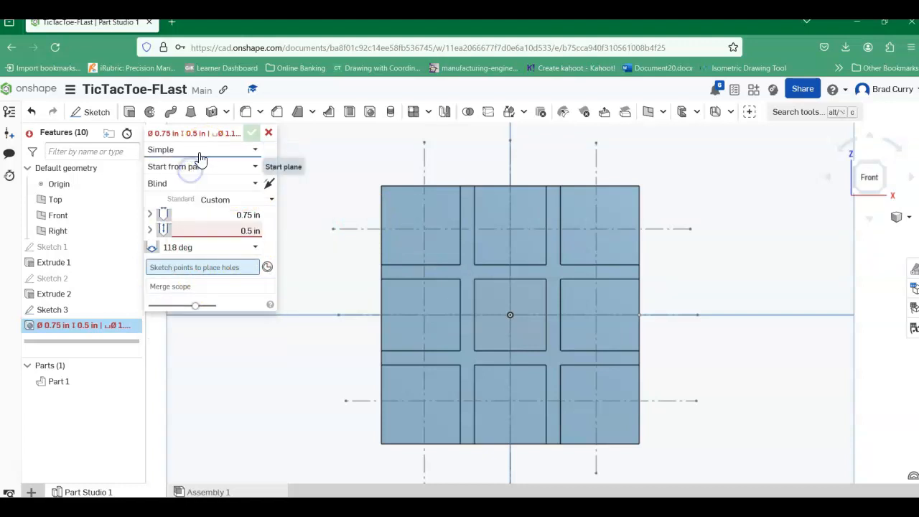
left_click(168, 186)
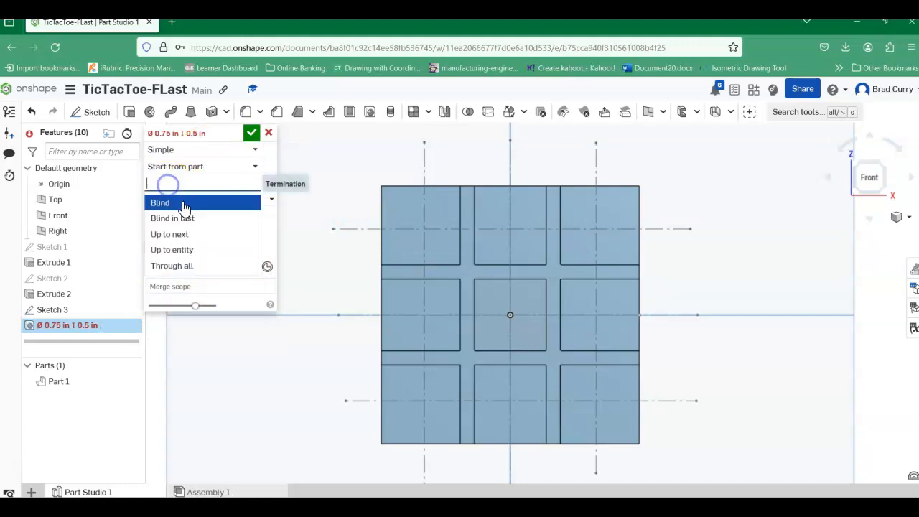
left_click(173, 266)
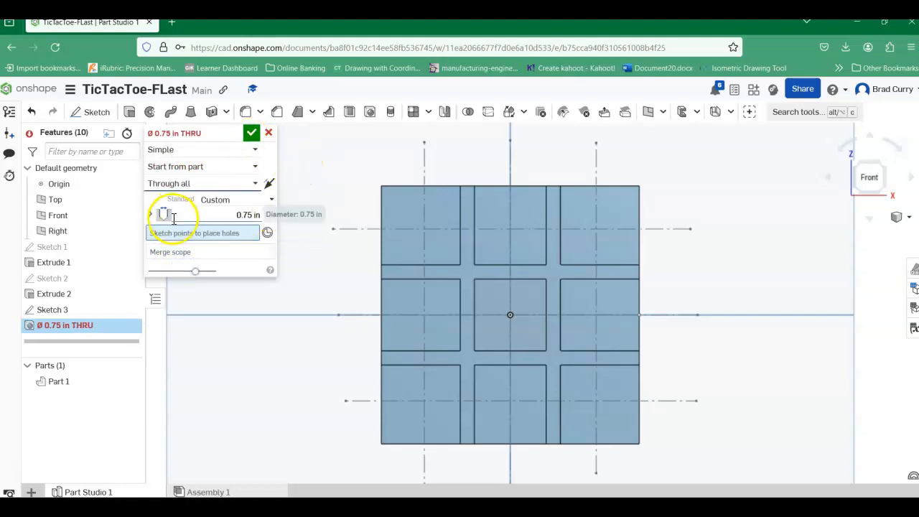
left_click(229, 213)
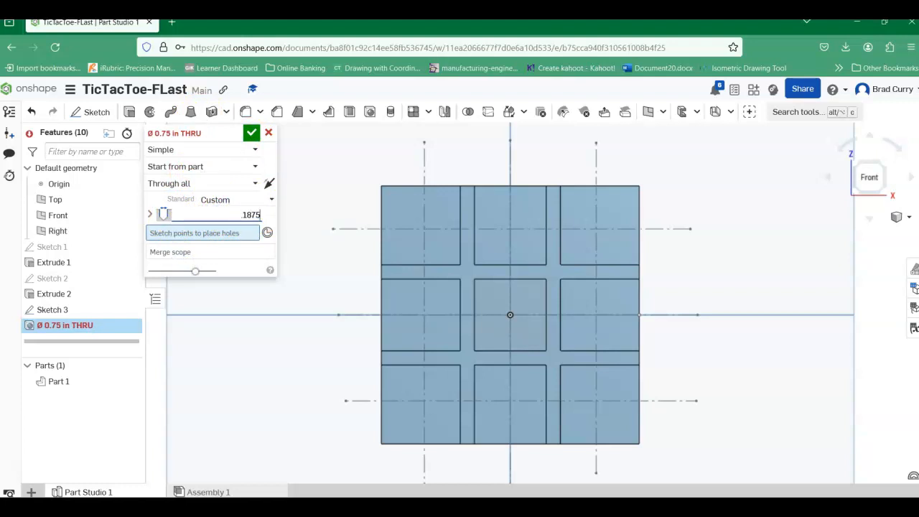
left_click(295, 196)
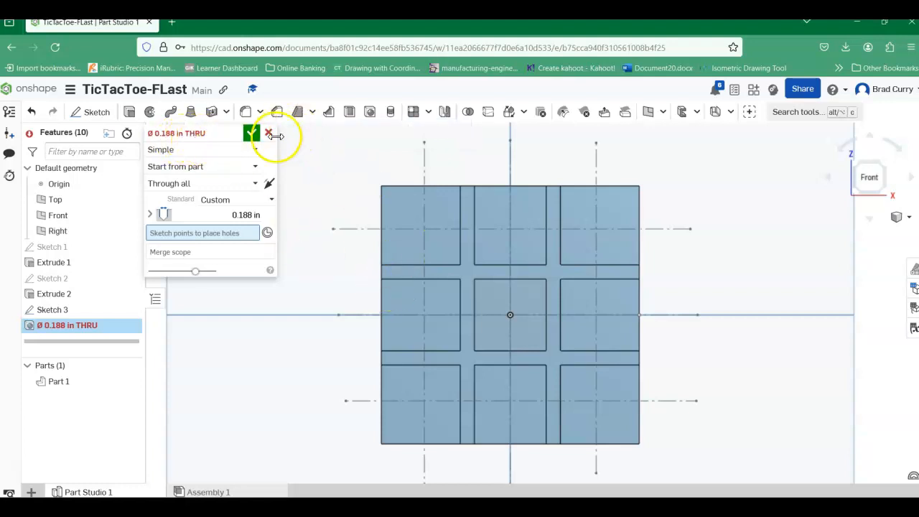
left_click(267, 132)
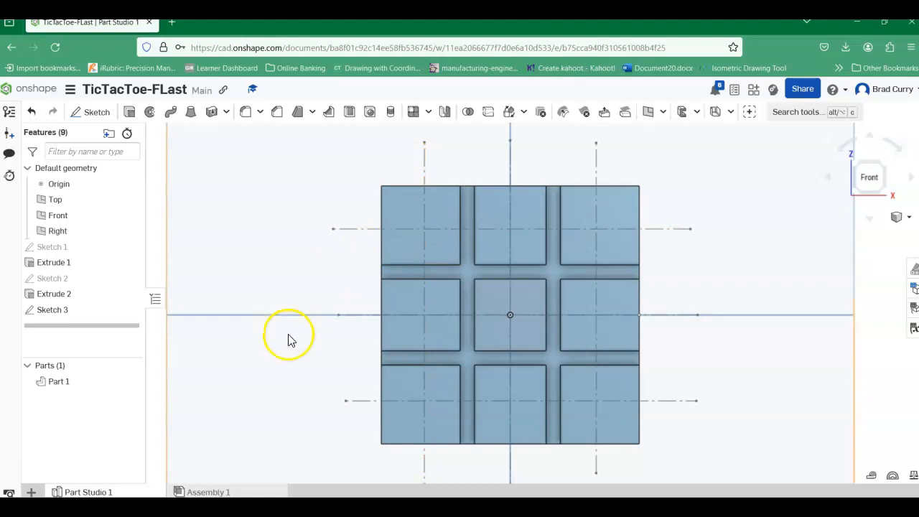
Step: Edit Sketch 3 and place sketch points where the top horizontal construction line crosses the three vertical ones
right_click(52, 316)
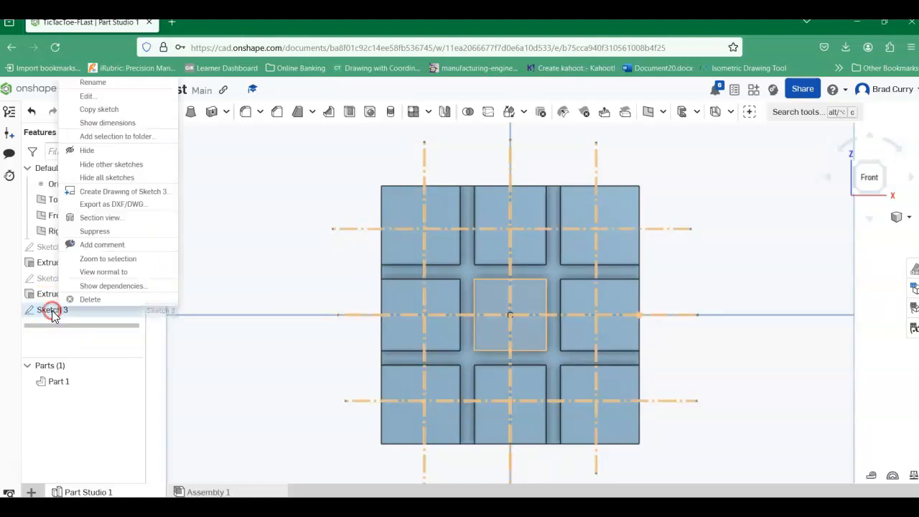
left_click(84, 97)
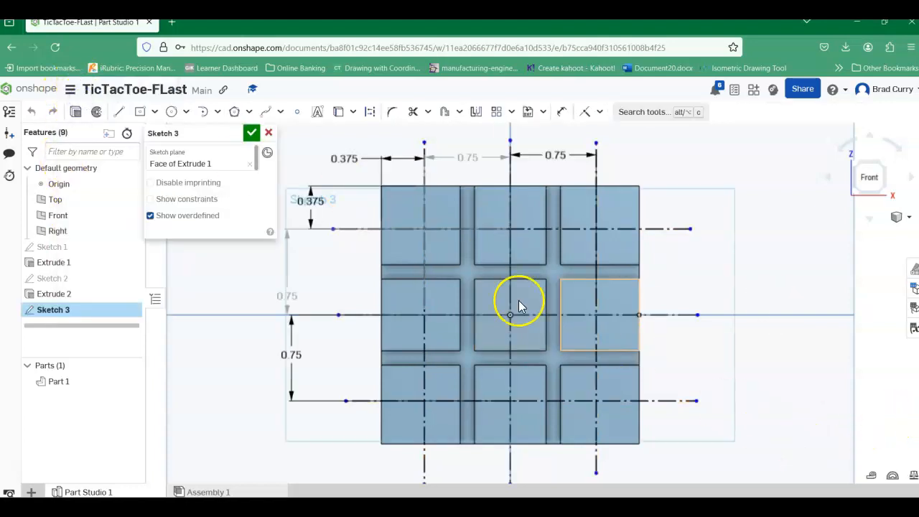
left_click(305, 116)
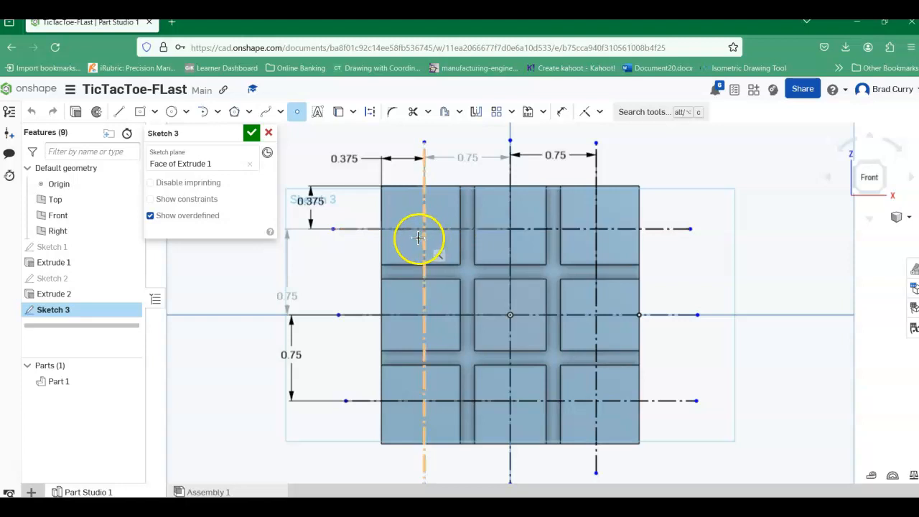
scroll(423, 234, "down", 1)
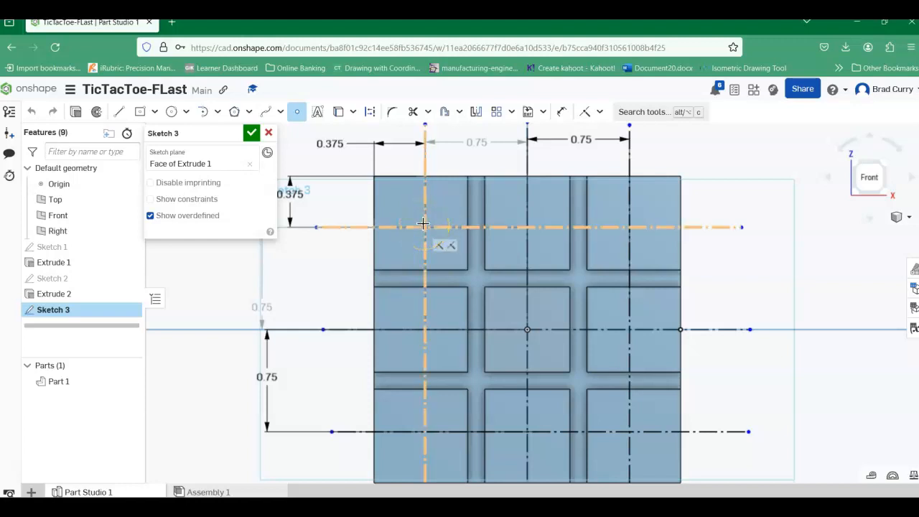
left_click(424, 226)
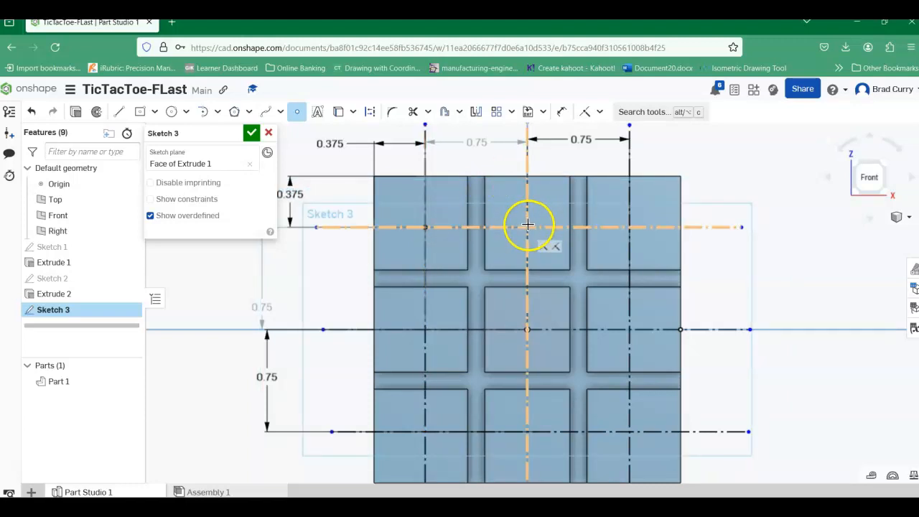
left_click(528, 226)
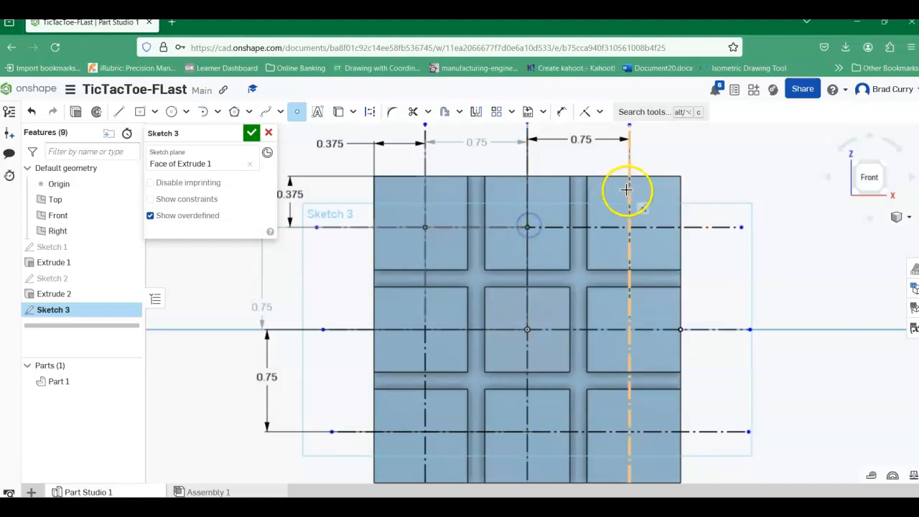
left_click(629, 226)
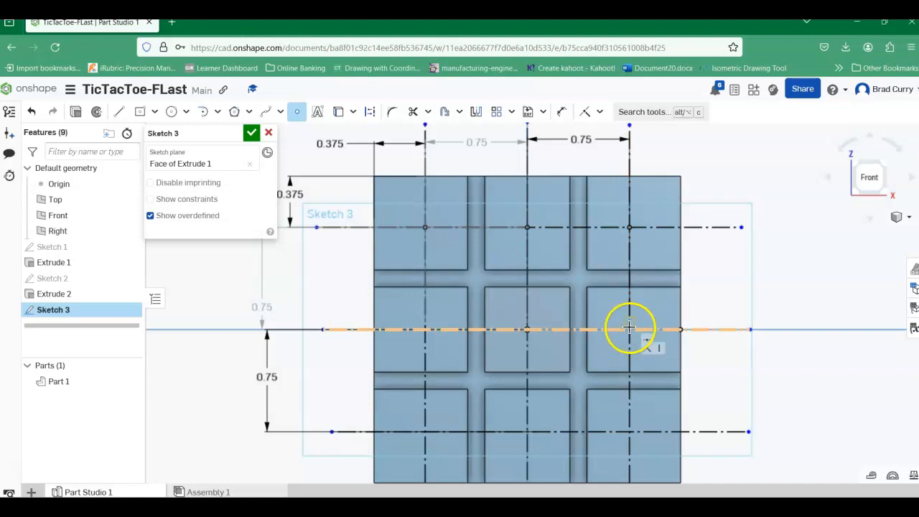
Step: Place sketch points where the middle horizontal construction line crosses the three vertical ones
left_click(626, 329)
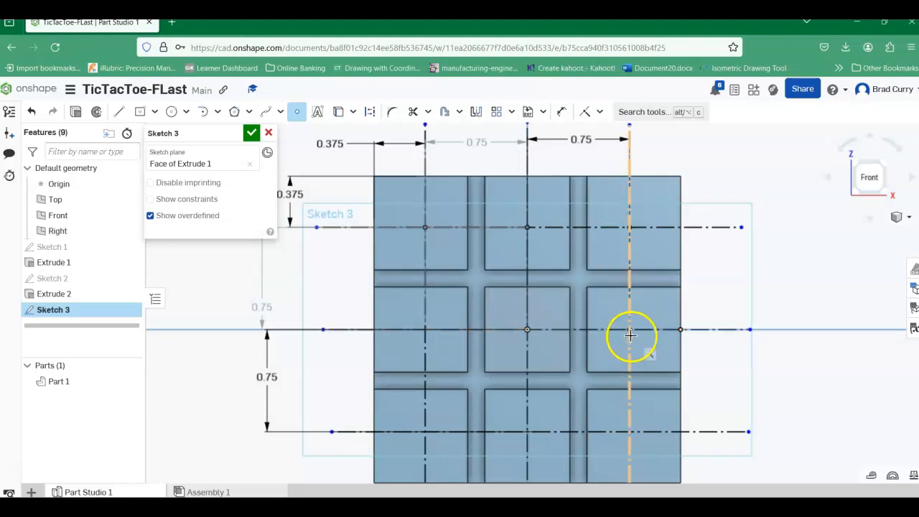
left_click(528, 329)
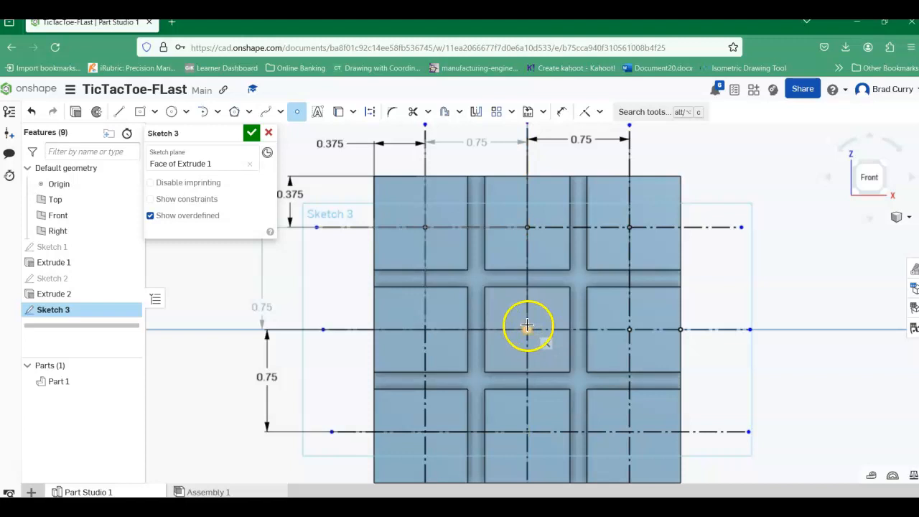
left_click(425, 329)
Step: Place sketch points at the three intersections along the bottom horizontal construction line and finish the sketch
scroll(466, 359, "down", 3)
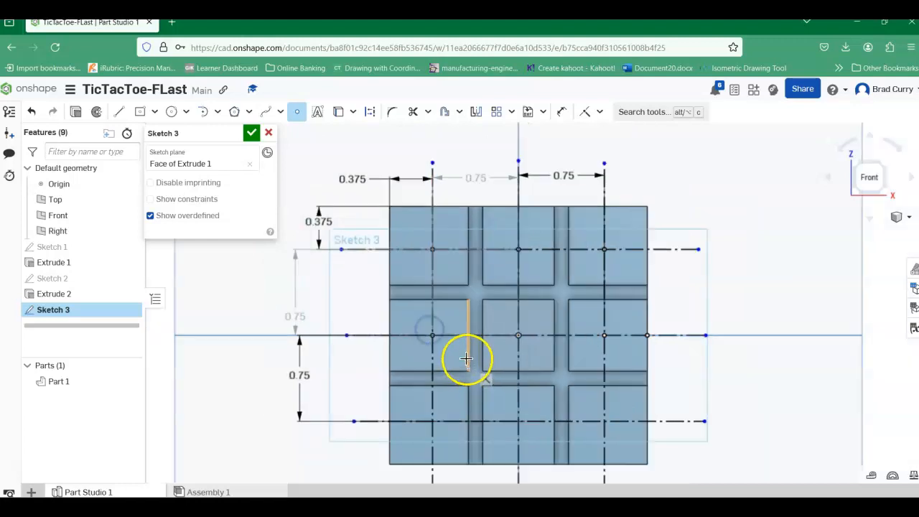
middle_click_drag(455, 404, 393, 281)
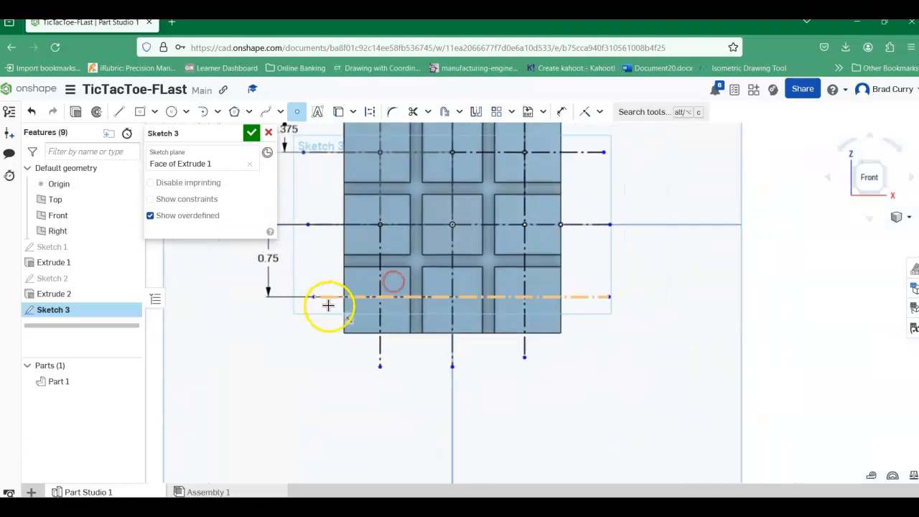
scroll(391, 294, "up", 5)
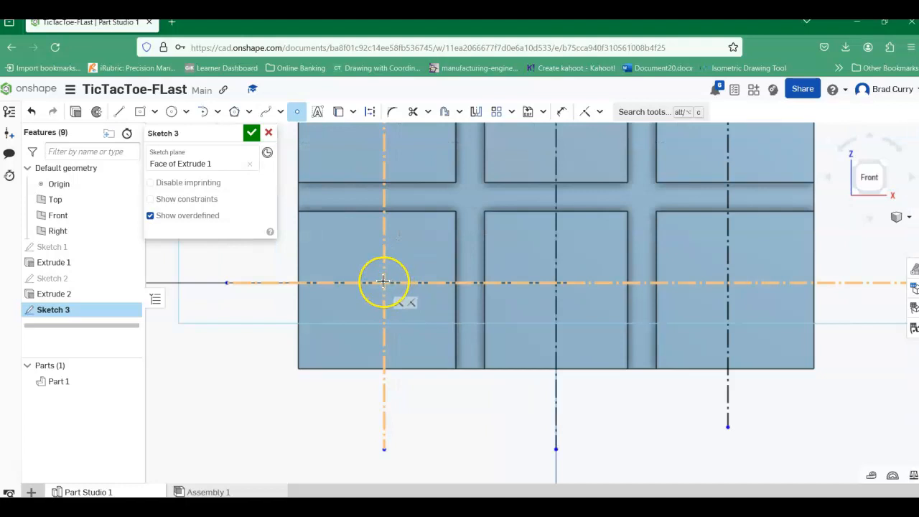
left_click(383, 281)
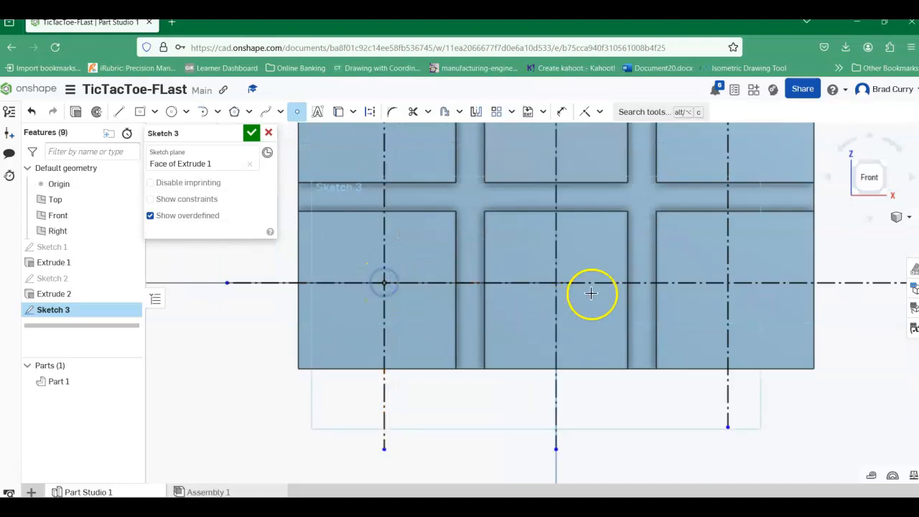
left_click(557, 282)
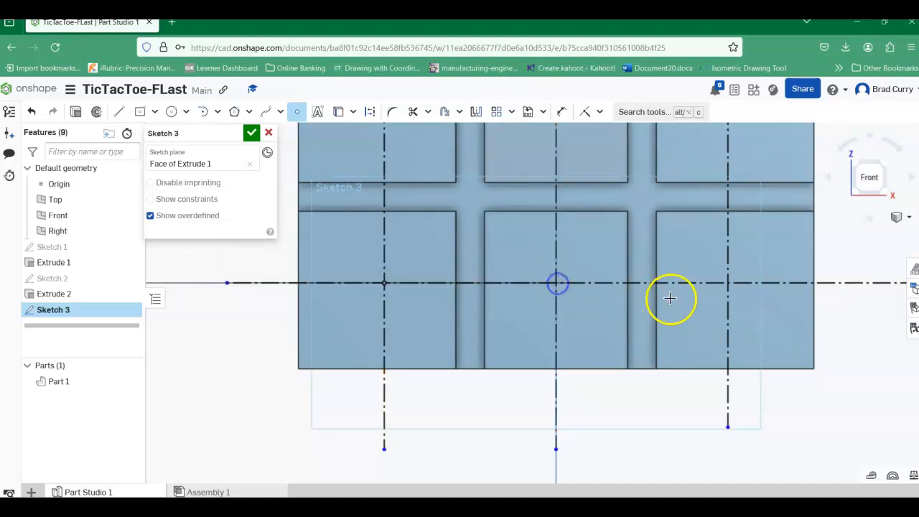
left_click(727, 285)
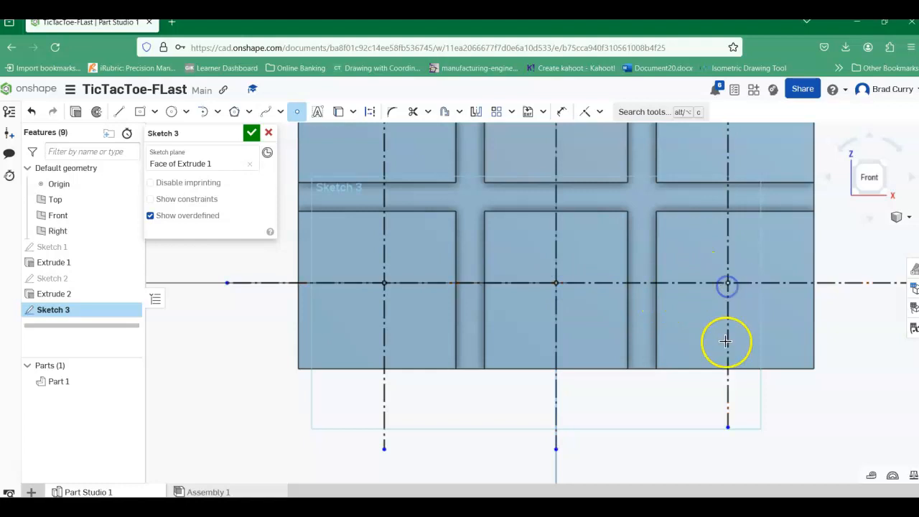
scroll(715, 334, "down", 2)
mouse_move(592, 307)
middle_mouse_down()
mouse_move(582, 367)
mouse_move(567, 381)
middle_mouse_up()
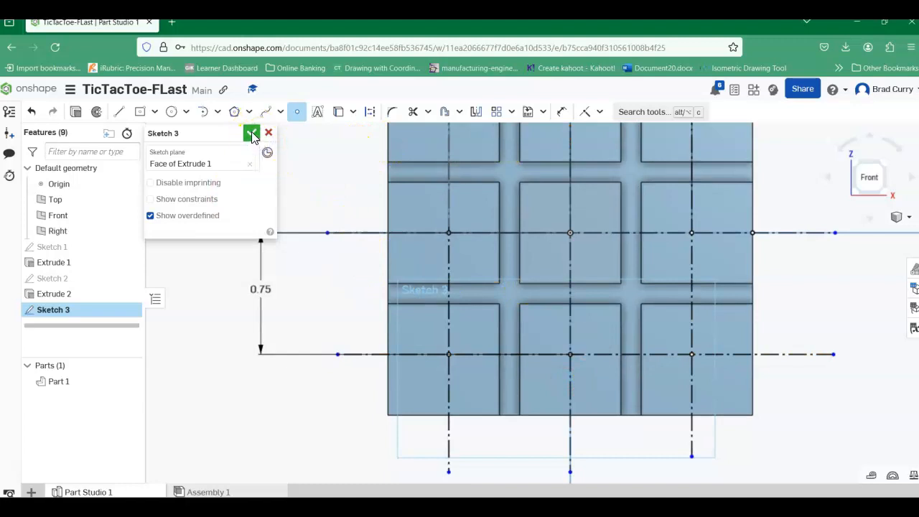
left_click(250, 136)
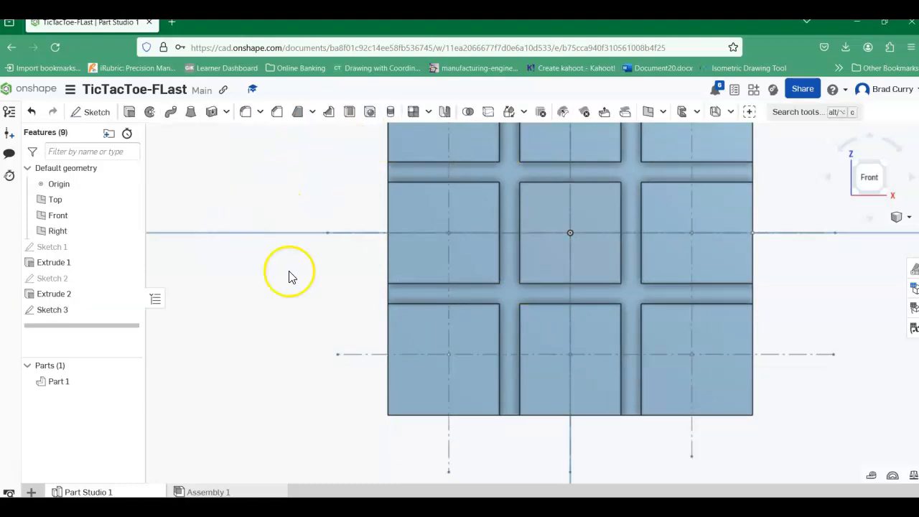
Step: Start a Hole feature and choose the three sketch points in the board's top row as hole locations
scroll(291, 275, "down", 1)
middle_click_drag(692, 274, 692, 314)
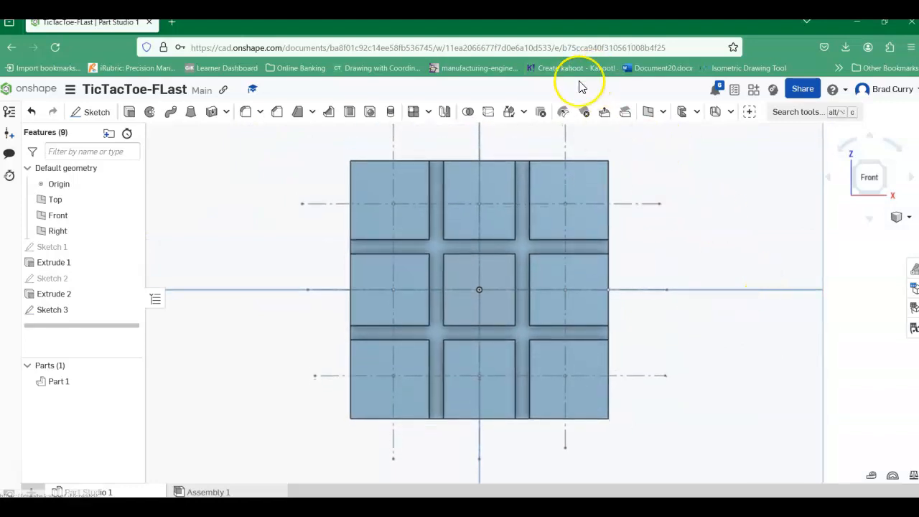
left_click(370, 115)
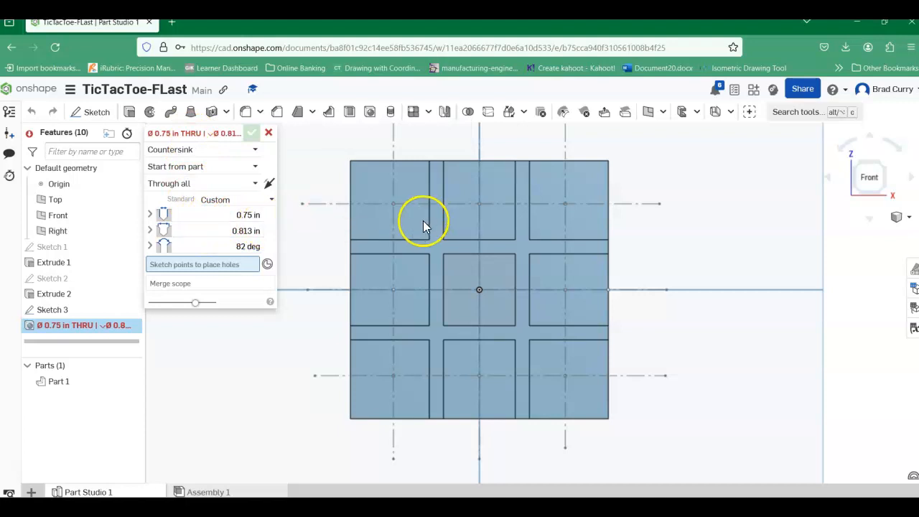
left_click(393, 205)
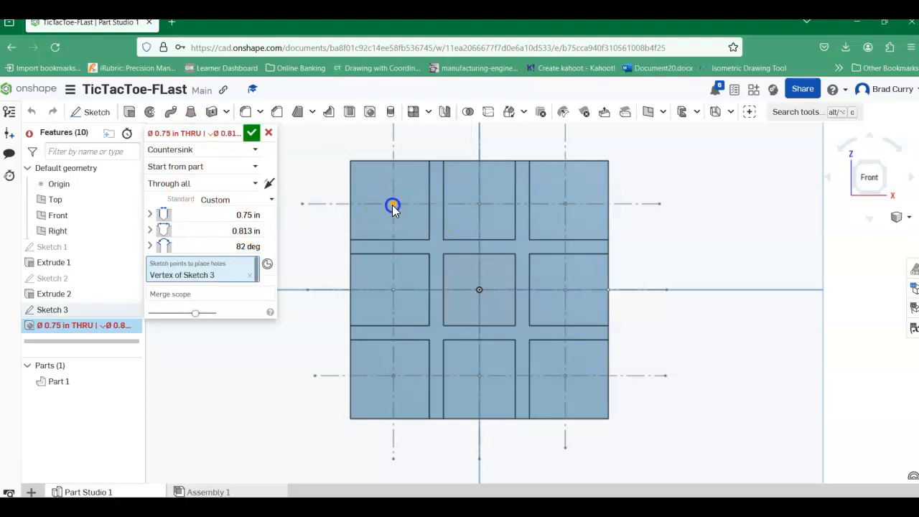
left_click(479, 204)
left_click(566, 207)
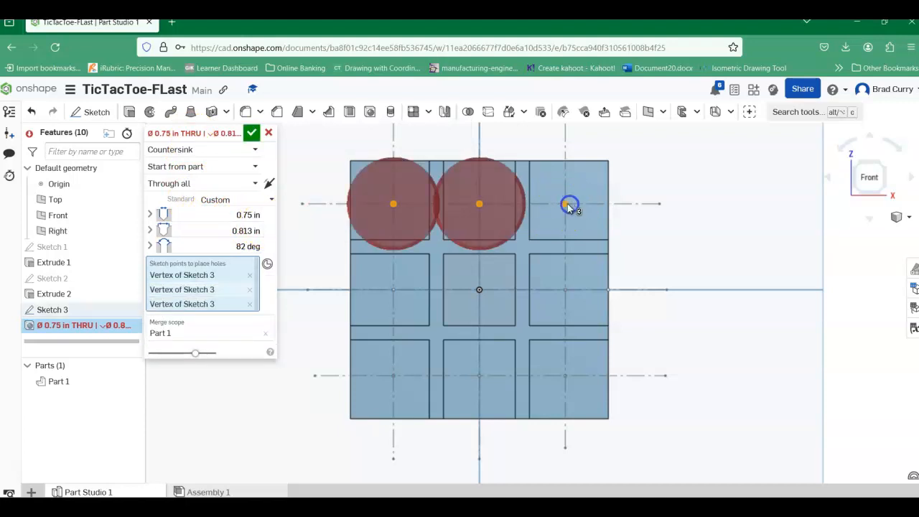
Step: Add the two outer points of the middle row and the three bottom-row points to the hole locations
left_click(566, 291)
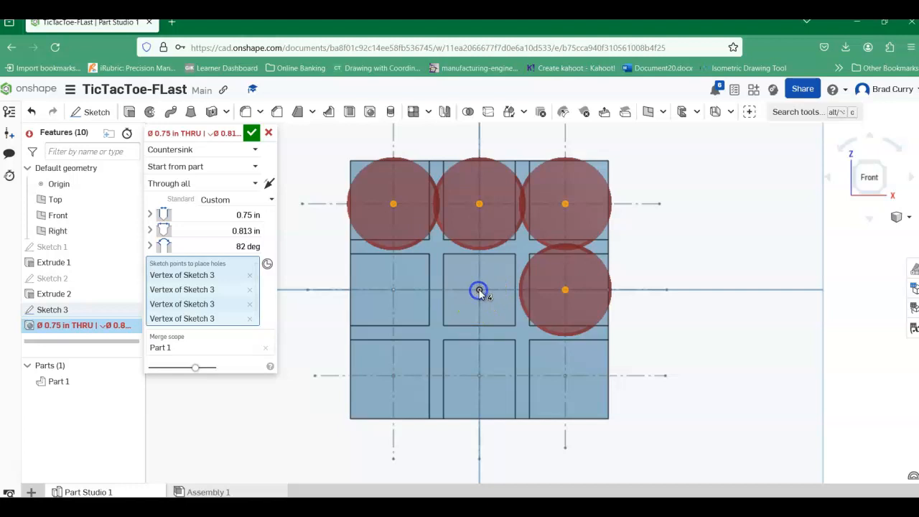
left_click(393, 290)
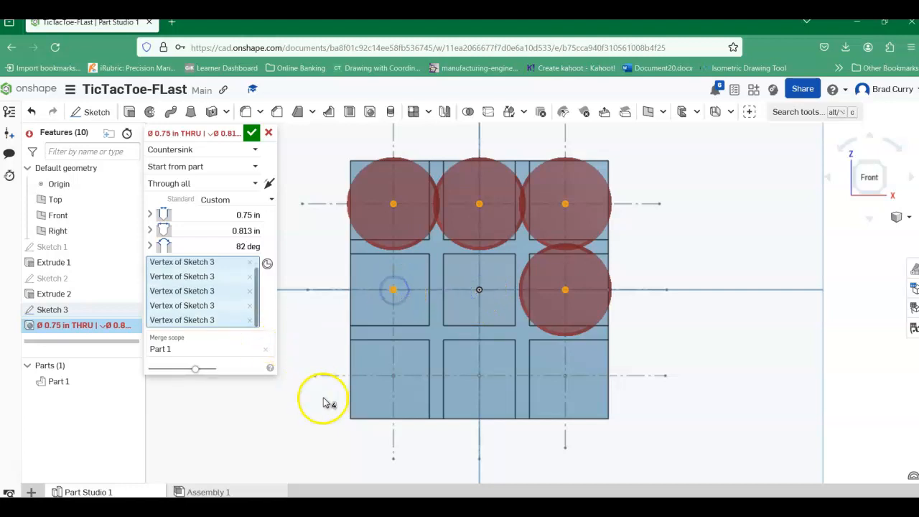
left_click(394, 377)
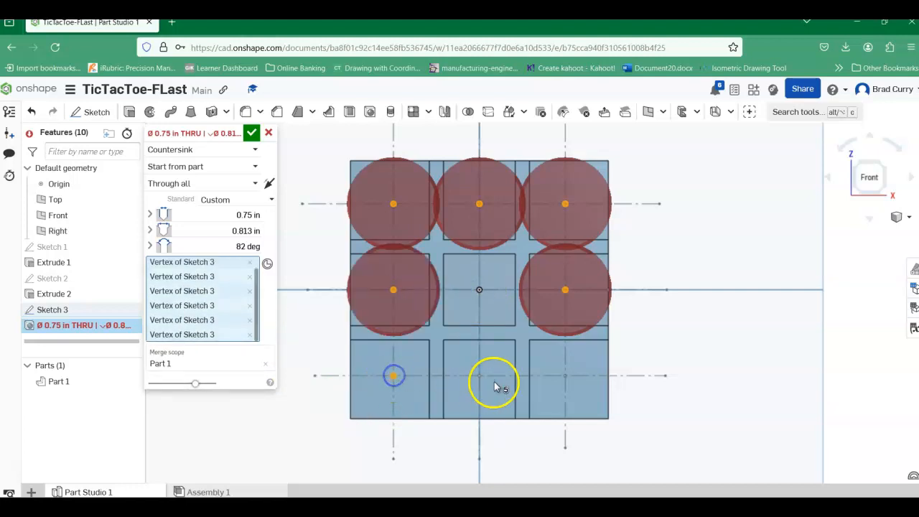
left_click(480, 377)
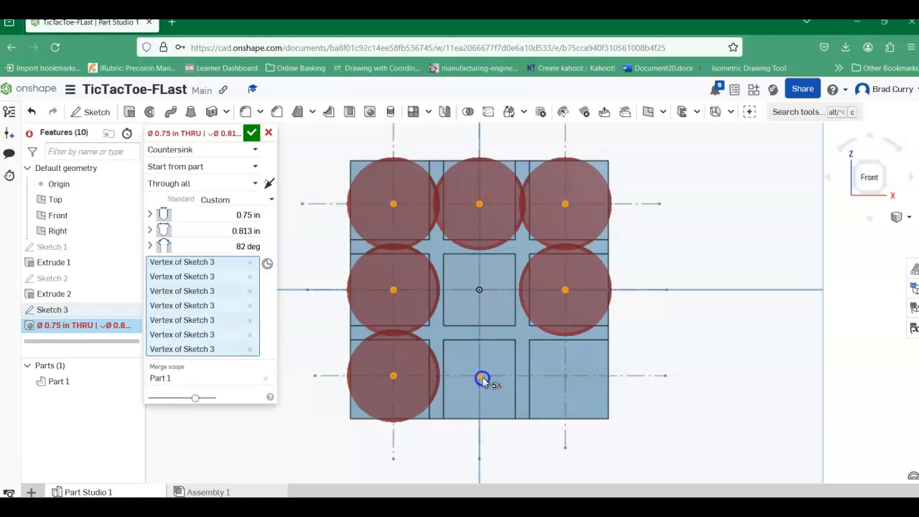
left_click(566, 378)
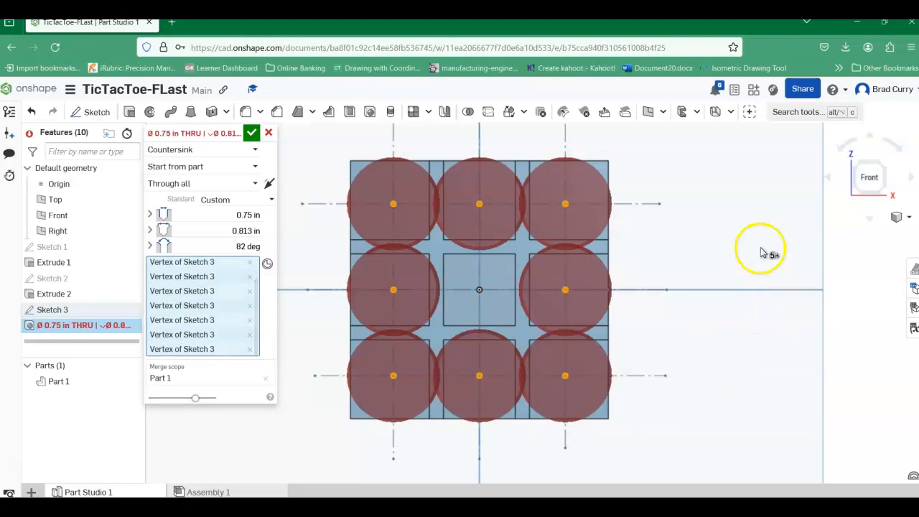
Step: Change the hole style to Simple and set the hole diameter to 0.1875 in
right_click_drag(718, 353, 649, 379)
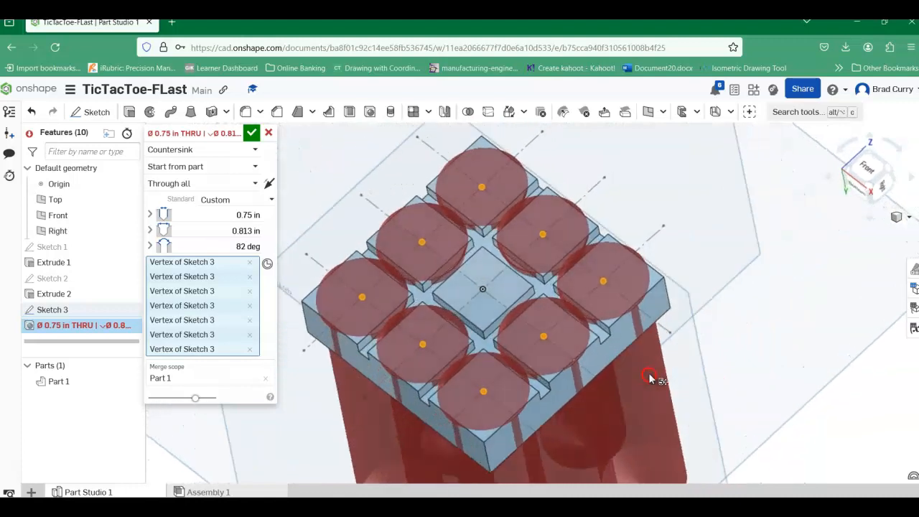
left_click(250, 149)
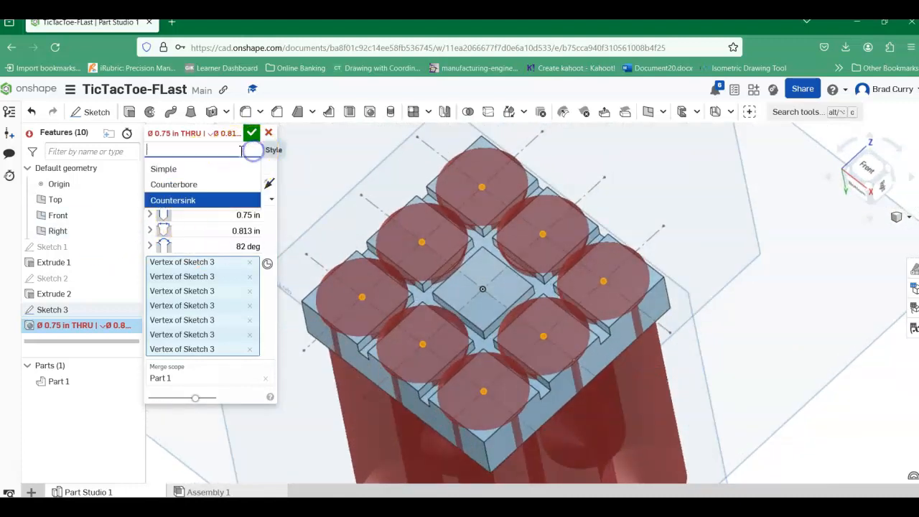
left_click(204, 172)
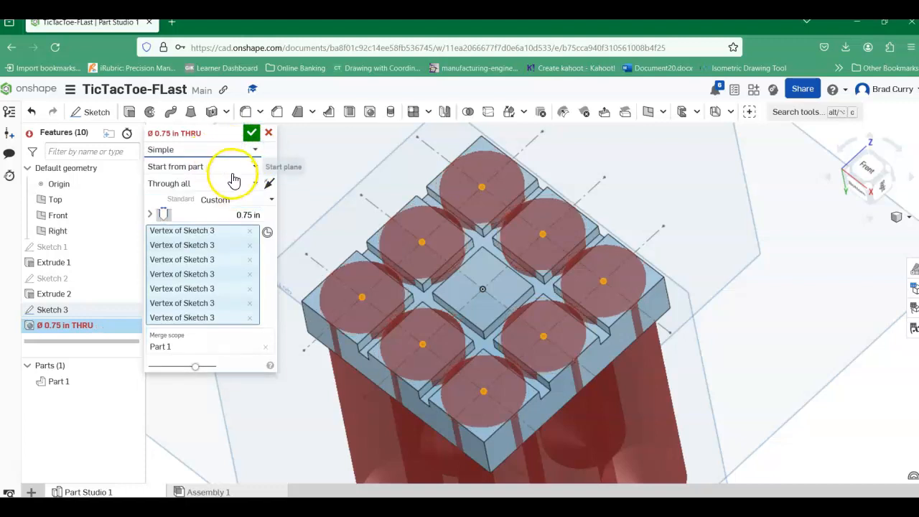
left_click(247, 215)
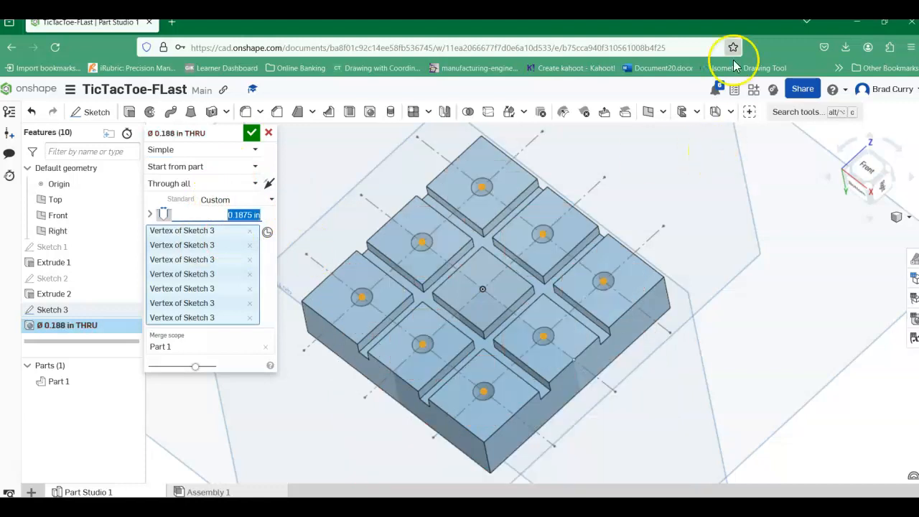
scroll(477, 227, "up", 2)
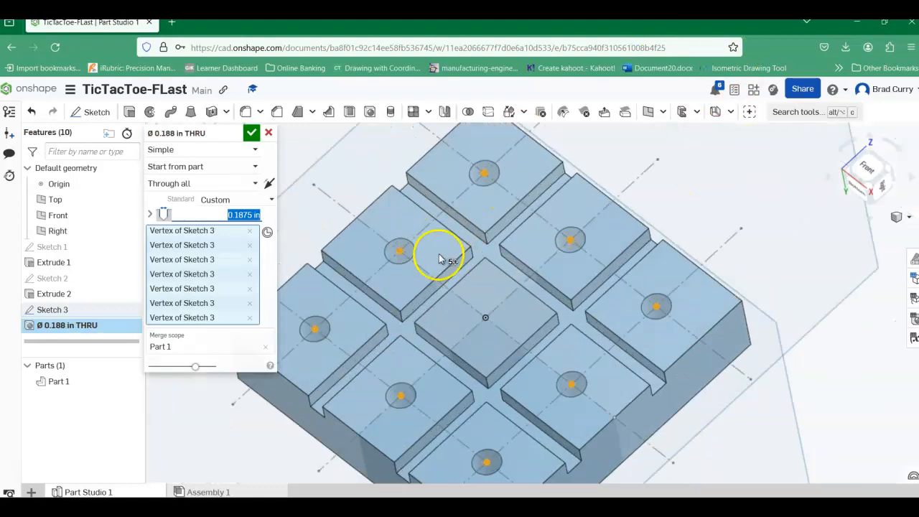
scroll(458, 291, "down", 2)
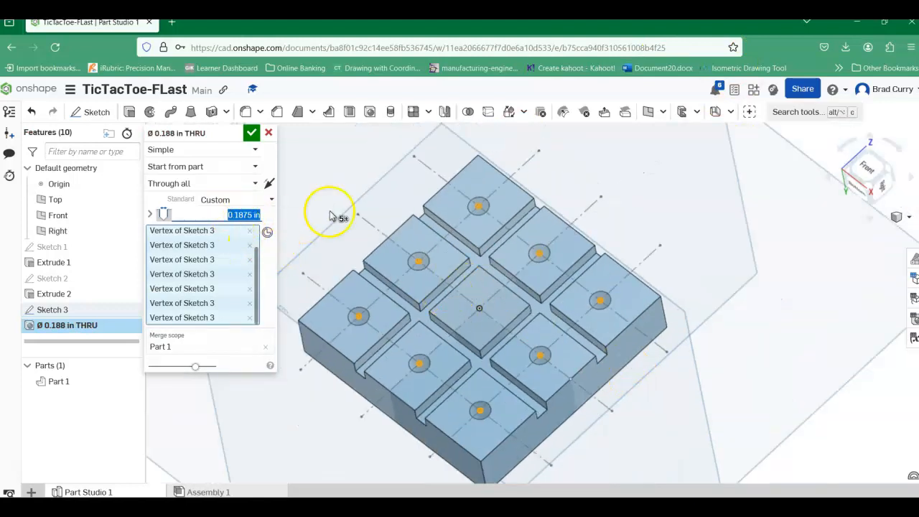
Step: Make the holes blind, 0.375 in deep with a 118-degree tip angle, and accept the hole feature
right_click_drag(680, 348, 686, 422)
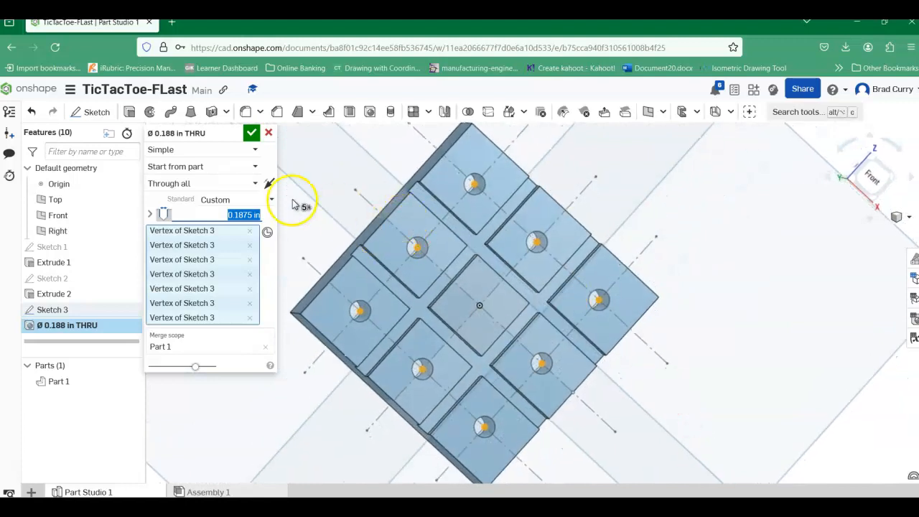
left_click(256, 182)
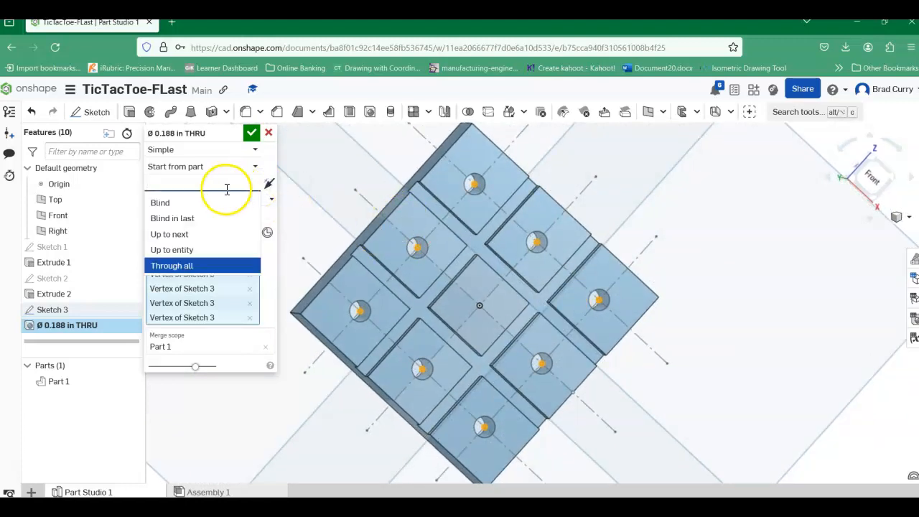
left_click(189, 203)
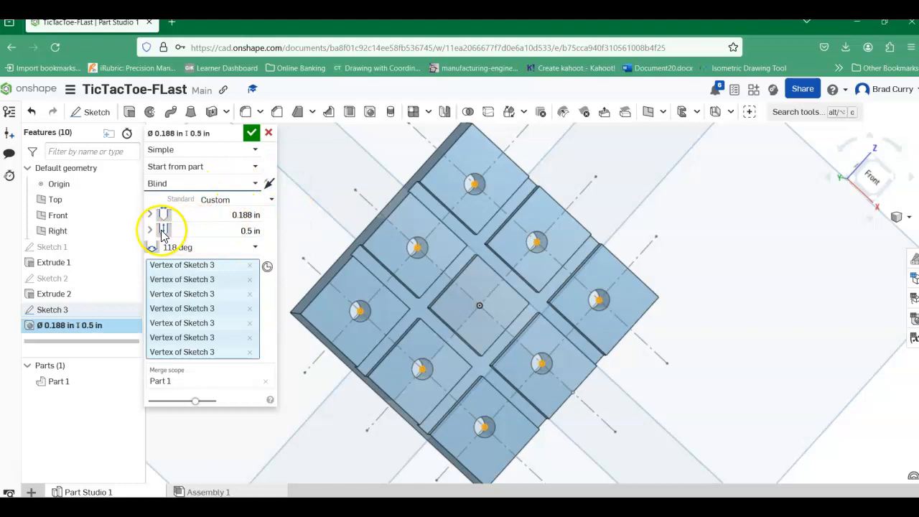
left_click(240, 230)
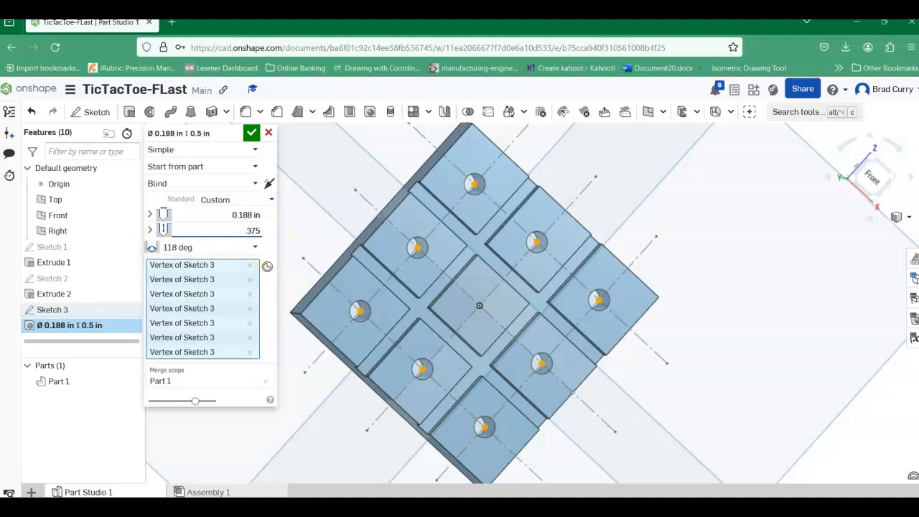
key("Return")
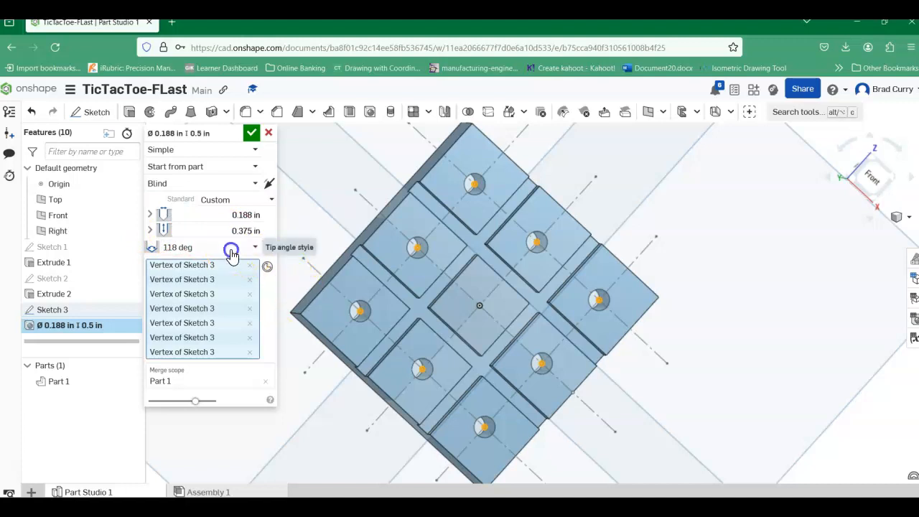
left_click(225, 248)
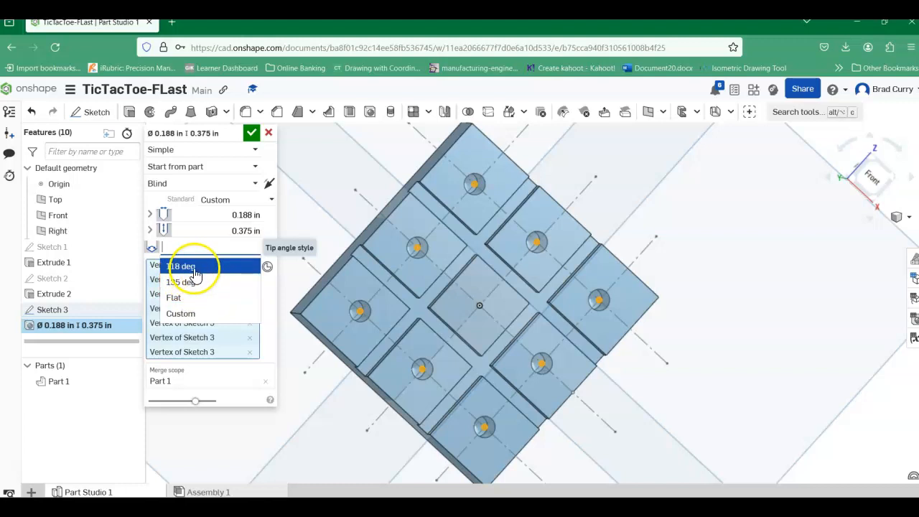
left_click(192, 267)
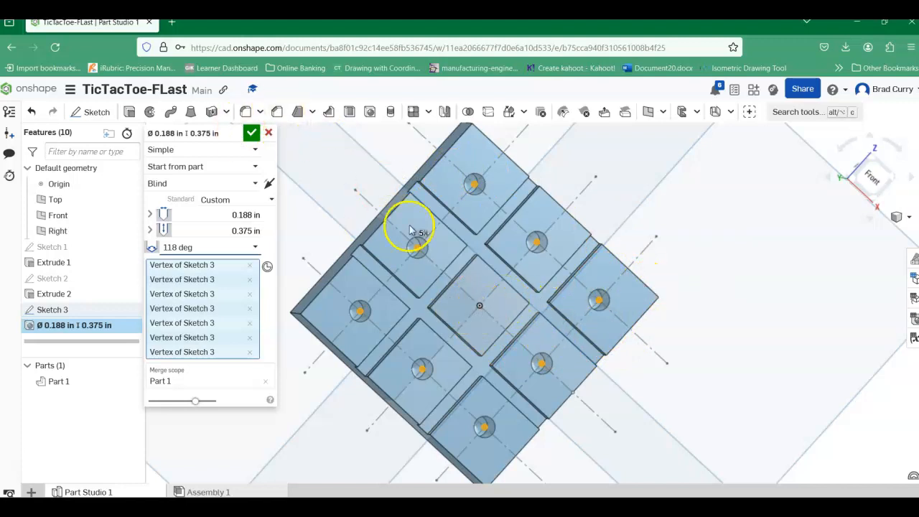
left_click(253, 135)
Step: Edit Sketch 3 to add a point where the construction lines cross in the centre square, and finish the sketch
right_click_drag(642, 399, 624, 386)
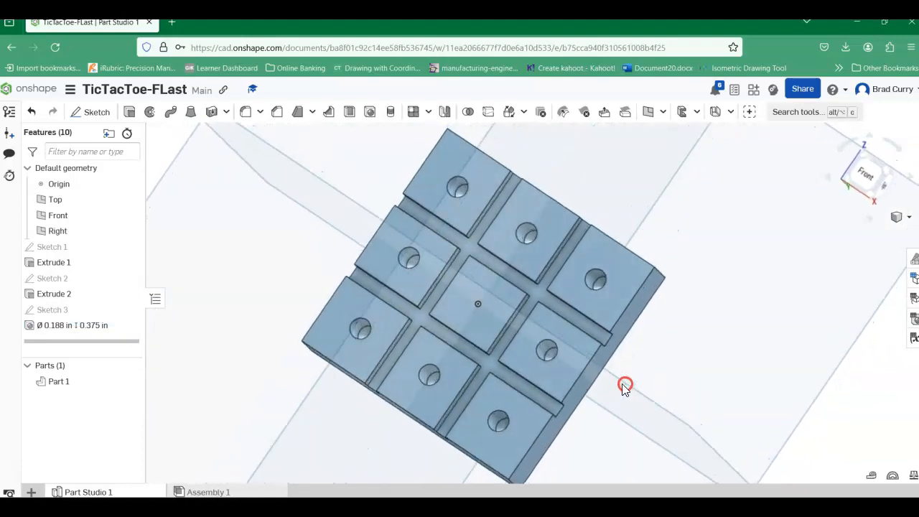
right_click(55, 312)
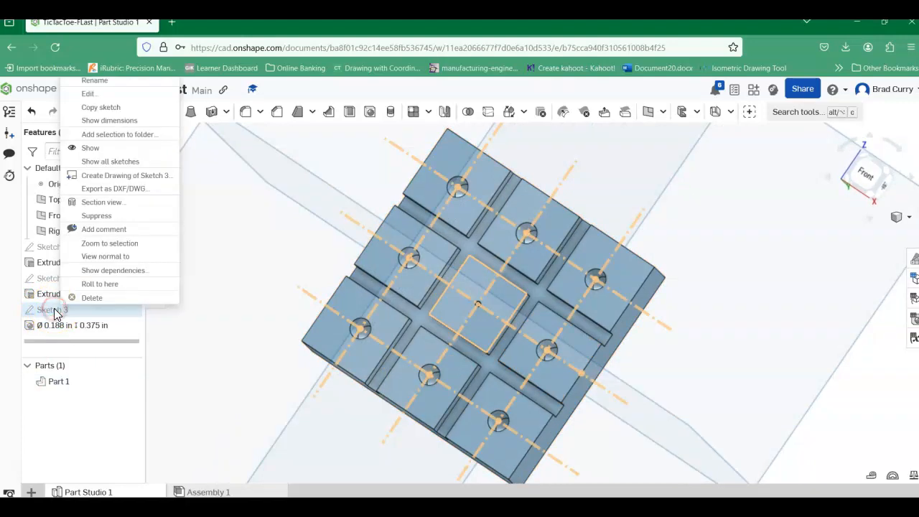
left_click(111, 95)
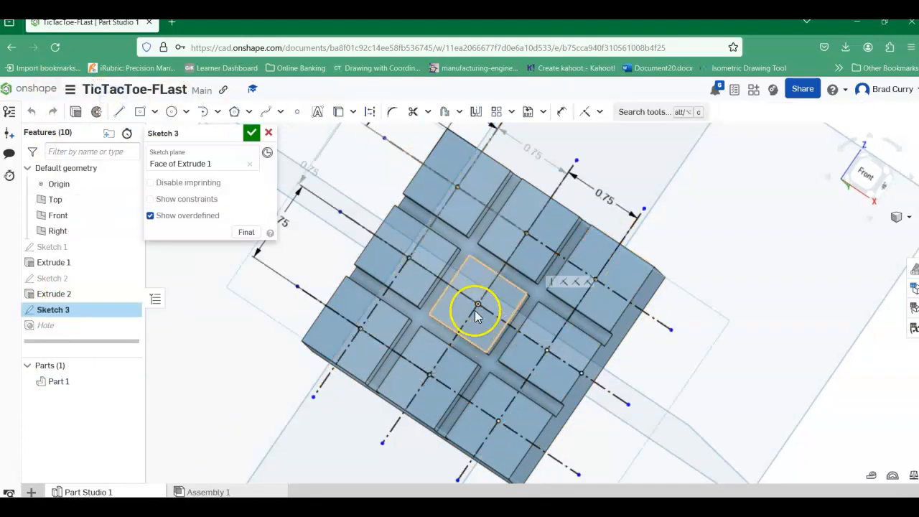
scroll(475, 310, "up", 8)
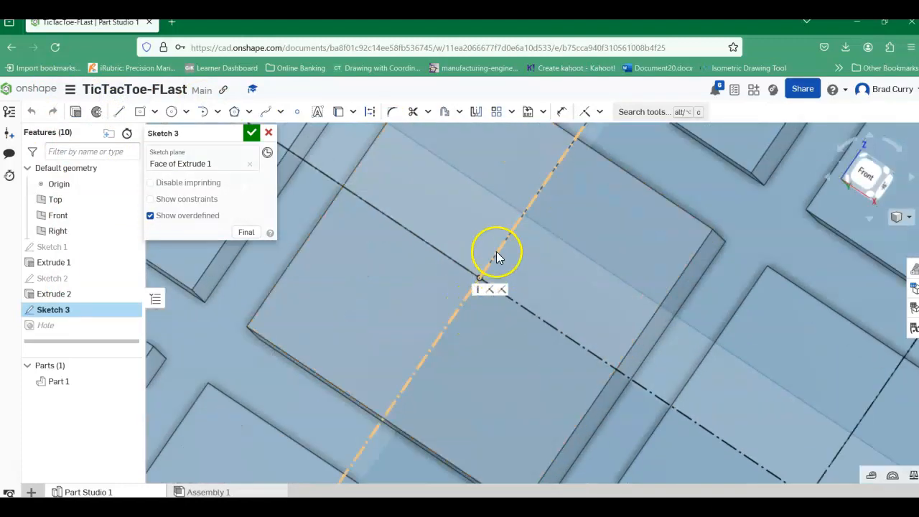
scroll(481, 287, "up", 5)
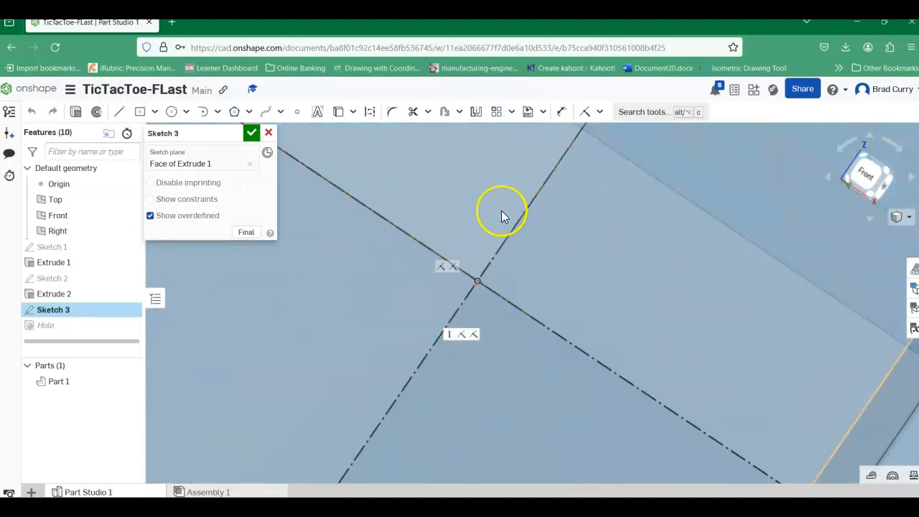
left_click(298, 112)
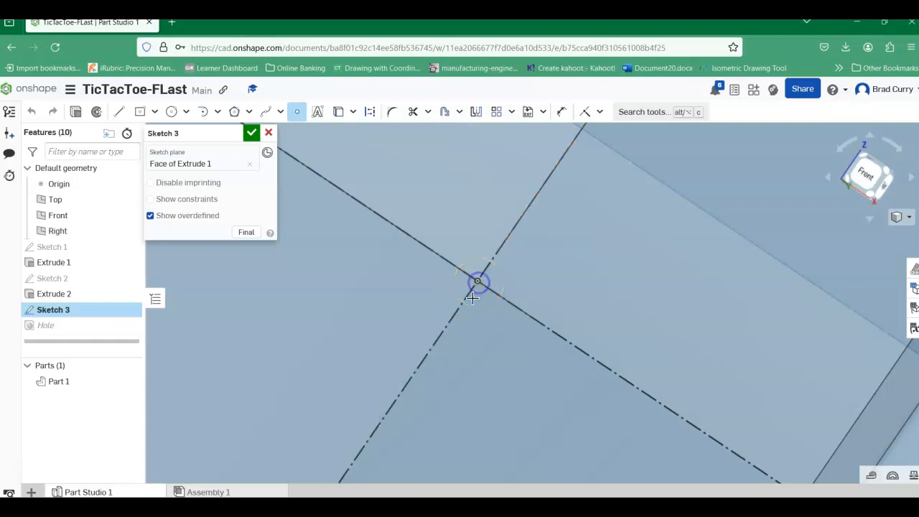
scroll(505, 304, "down", 1)
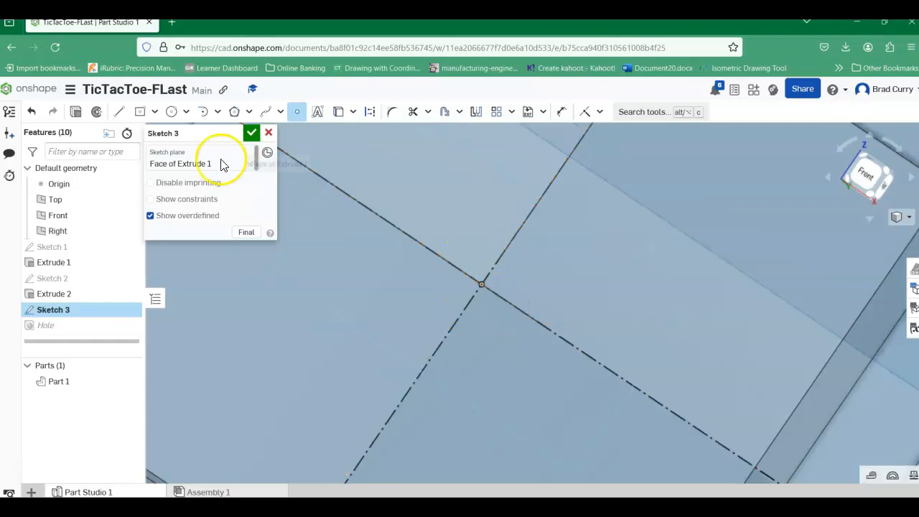
left_click(251, 133)
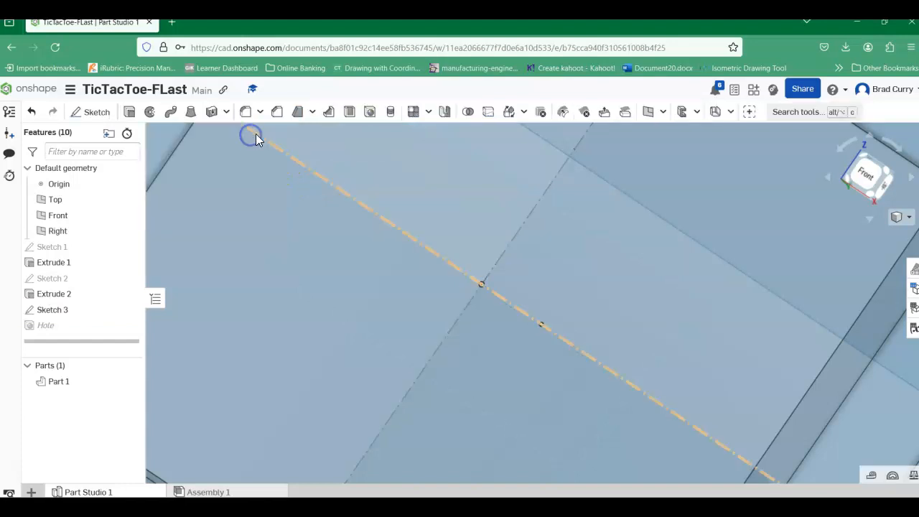
Step: Edit the hole feature to add the centre square's sketch point as a hole location, and accept it
scroll(292, 318, "up", 5)
scroll(314, 316, "down", 5)
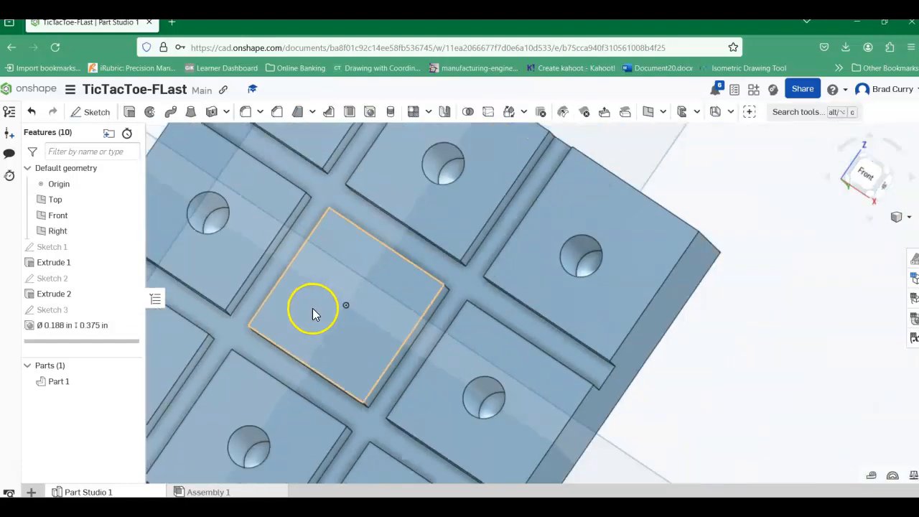
right_click(64, 330)
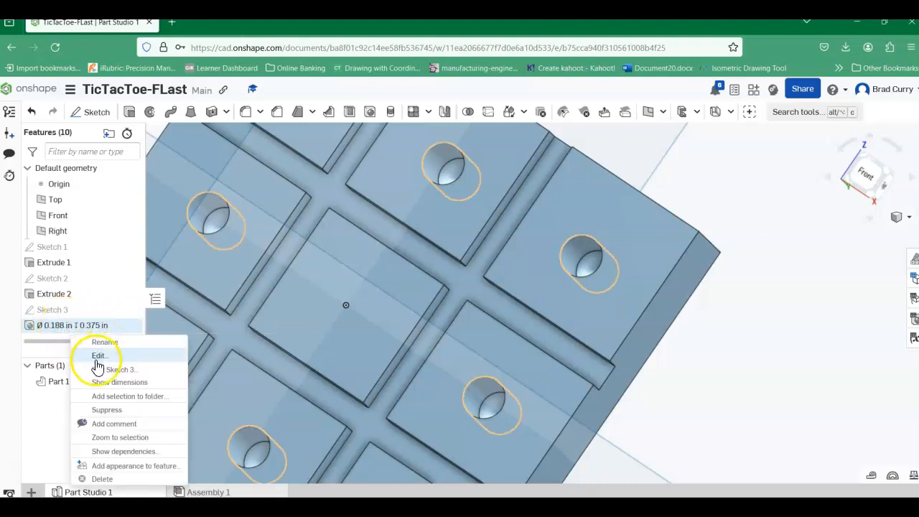
left_click(97, 364)
left_click(346, 305)
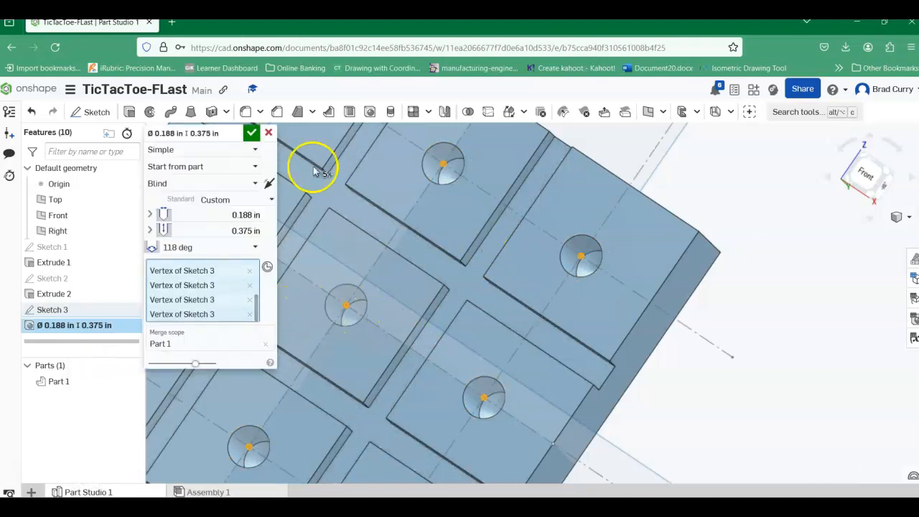
left_click(252, 133)
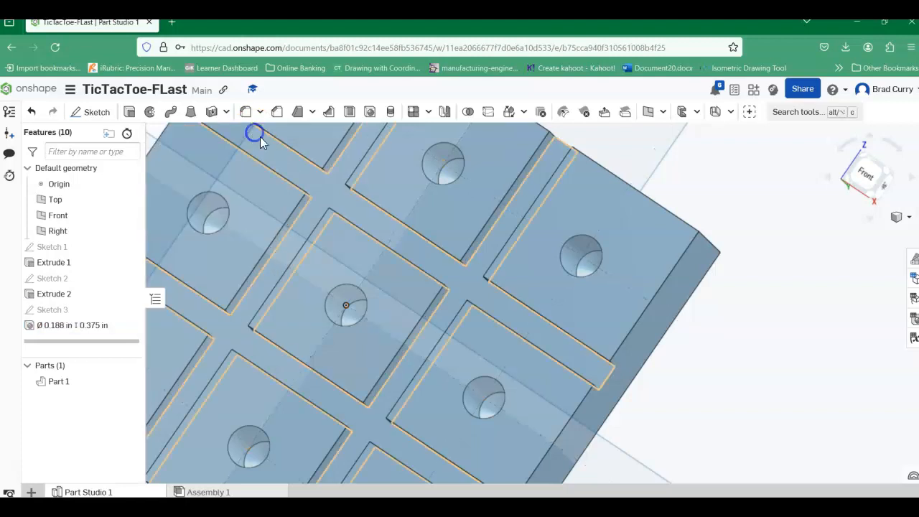
Step: Hide the Right, Front and Top planes and the origin
left_click(909, 218)
left_click(839, 233)
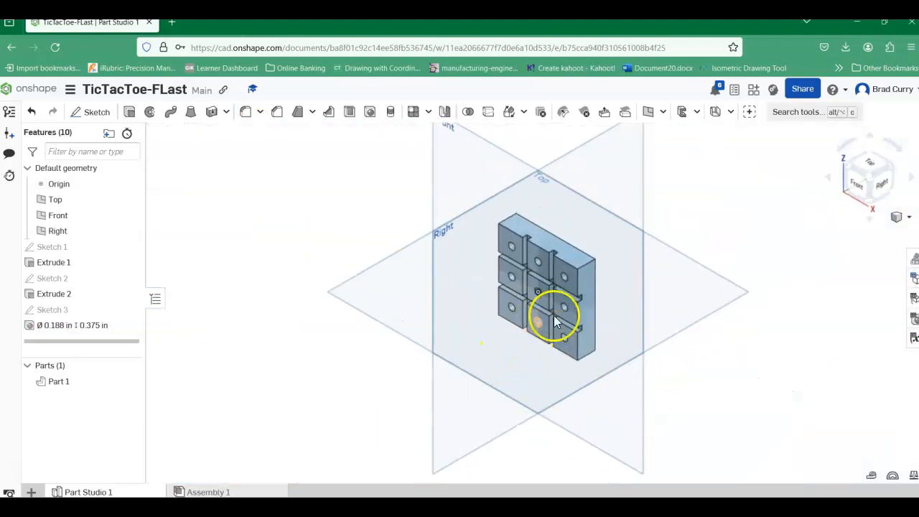
scroll(556, 321, "up", 5)
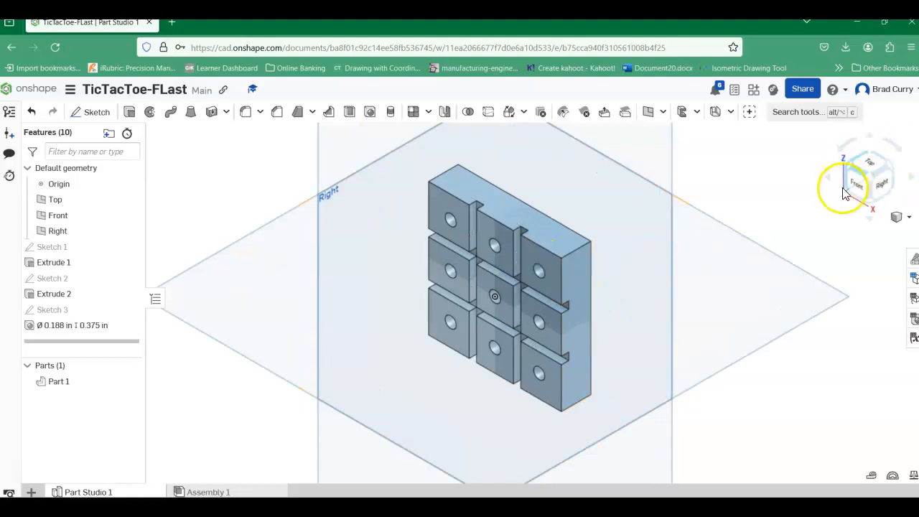
left_click(858, 181)
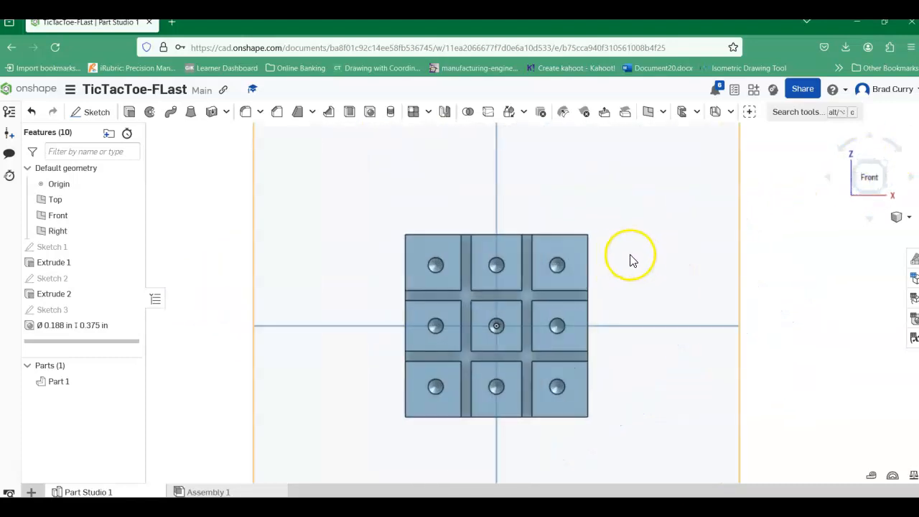
scroll(631, 260, "up", 2)
middle_click_drag(632, 256, 599, 201)
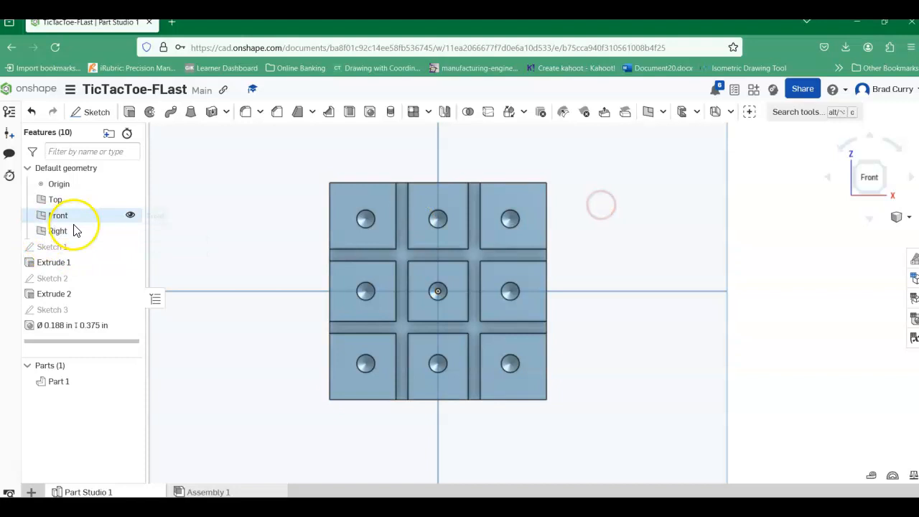
left_click(129, 232)
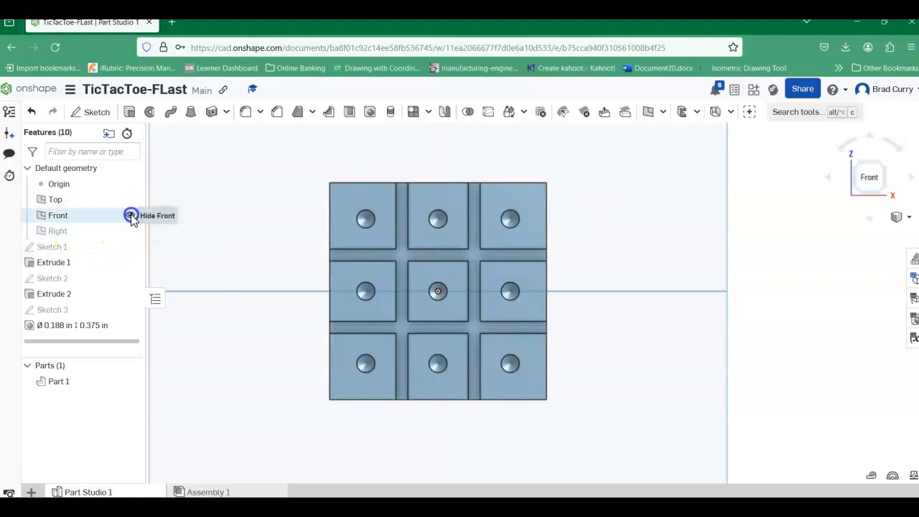
left_click(131, 216)
left_click(130, 199)
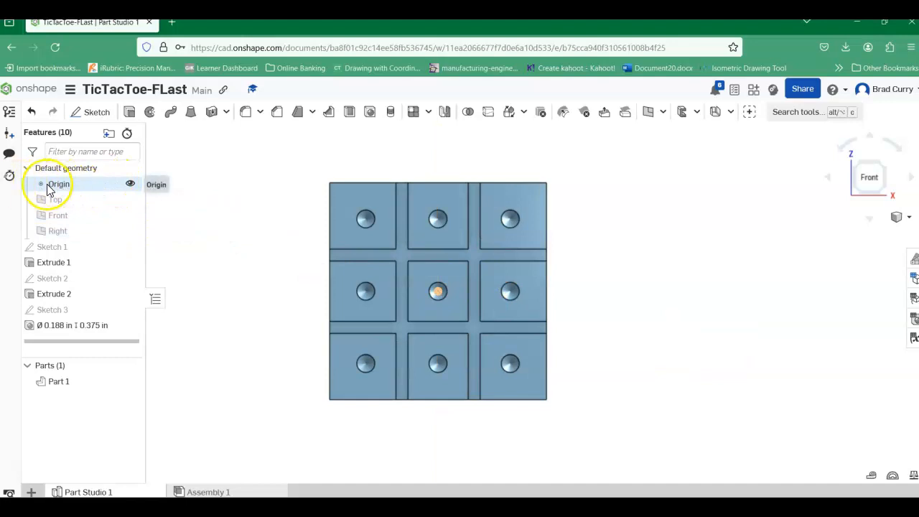
left_click(129, 185)
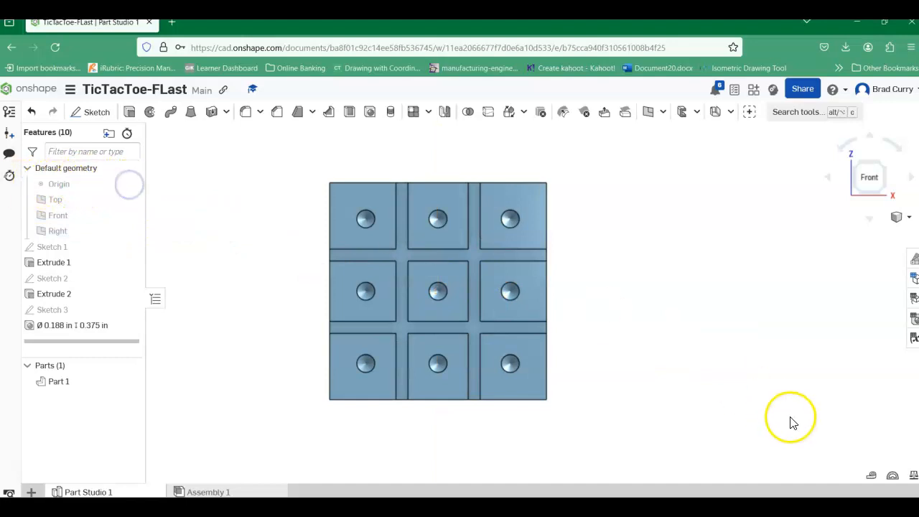
Step: Edit the hole feature to change its style from Simple to Countersink, and accept it
scroll(745, 379, "down", 1)
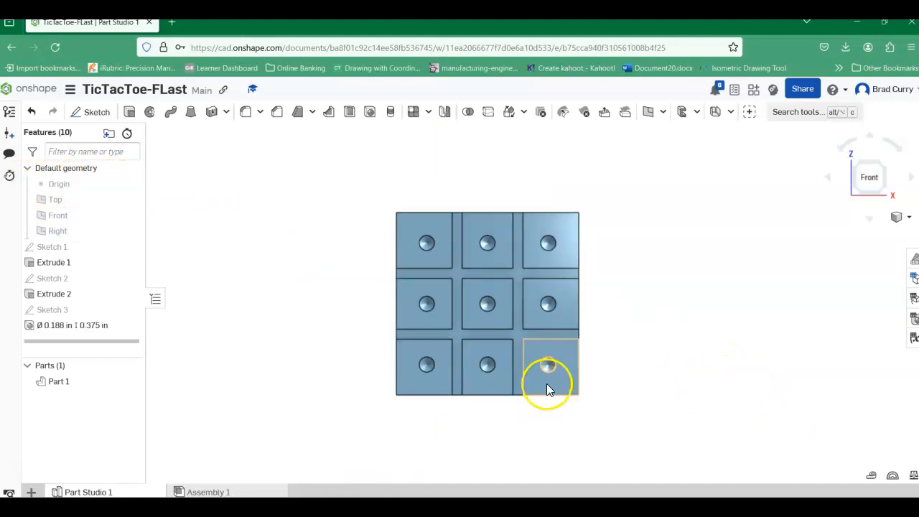
mouse_move(760, 397)
right_mouse_down()
mouse_move(710, 396)
mouse_move(718, 421)
mouse_move(677, 421)
mouse_move(763, 390)
mouse_move(739, 388)
mouse_move(749, 419)
mouse_move(717, 415)
mouse_move(731, 392)
mouse_move(742, 412)
mouse_move(745, 404)
mouse_move(774, 412)
mouse_move(739, 412)
mouse_move(754, 407)
right_mouse_up()
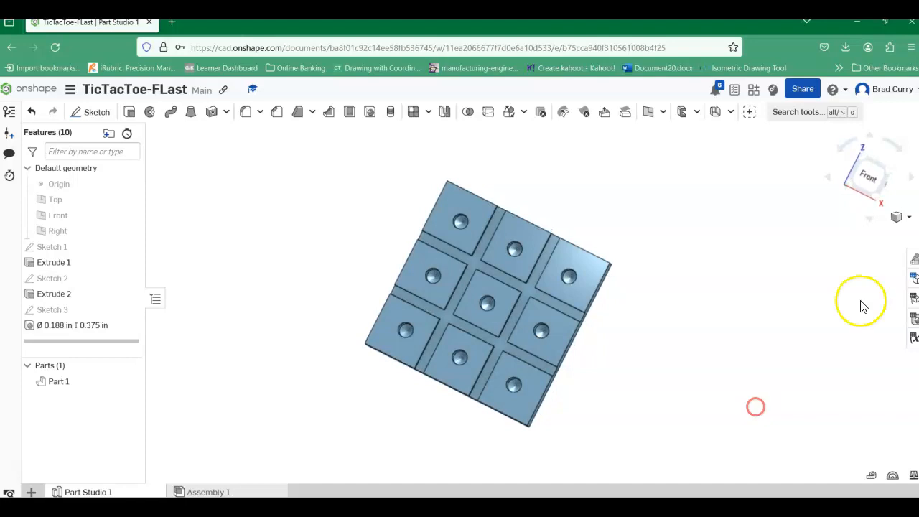
left_click(898, 217)
left_click(853, 241)
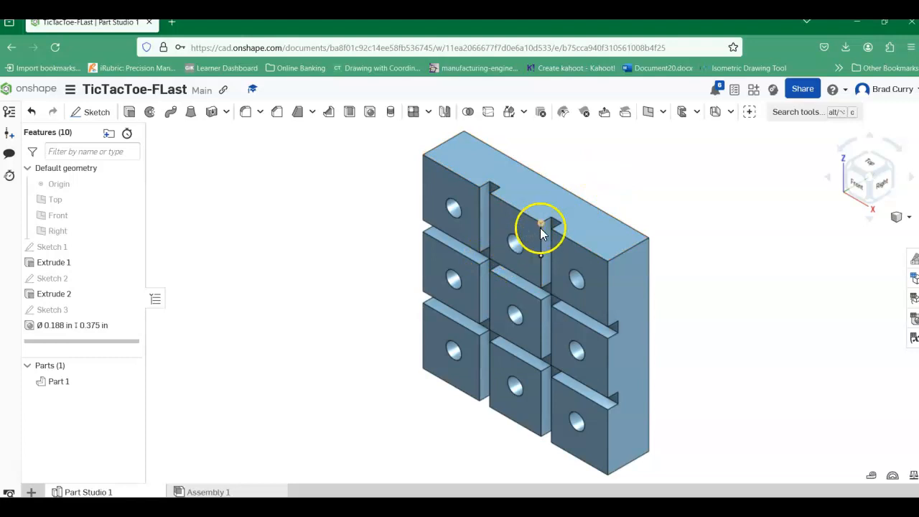
right_click(75, 329)
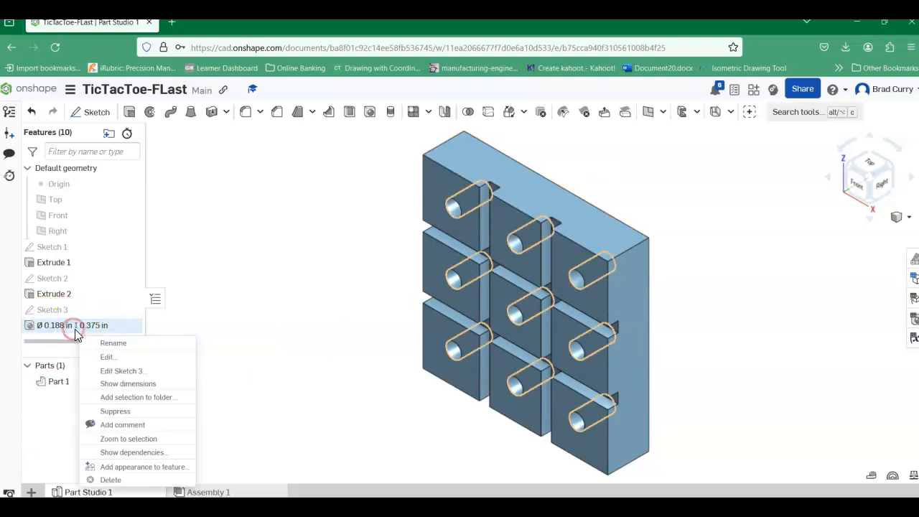
left_click(97, 355)
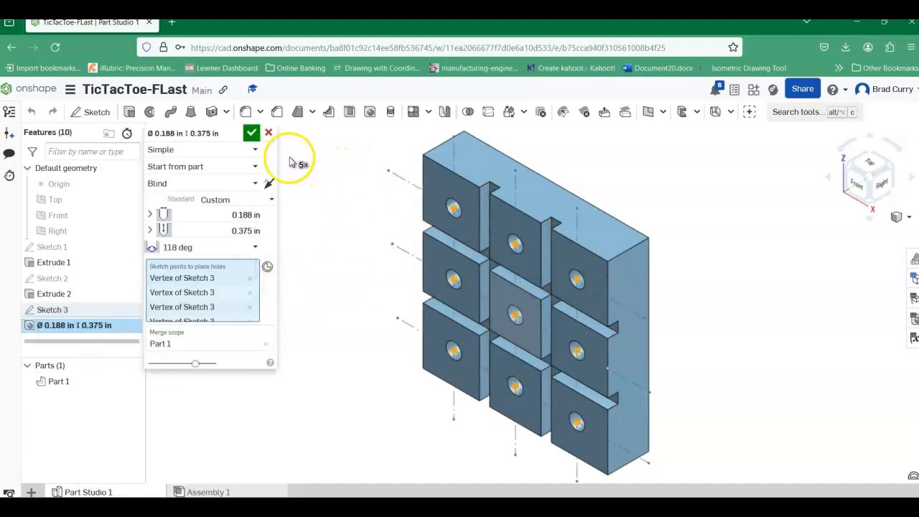
left_click(256, 150)
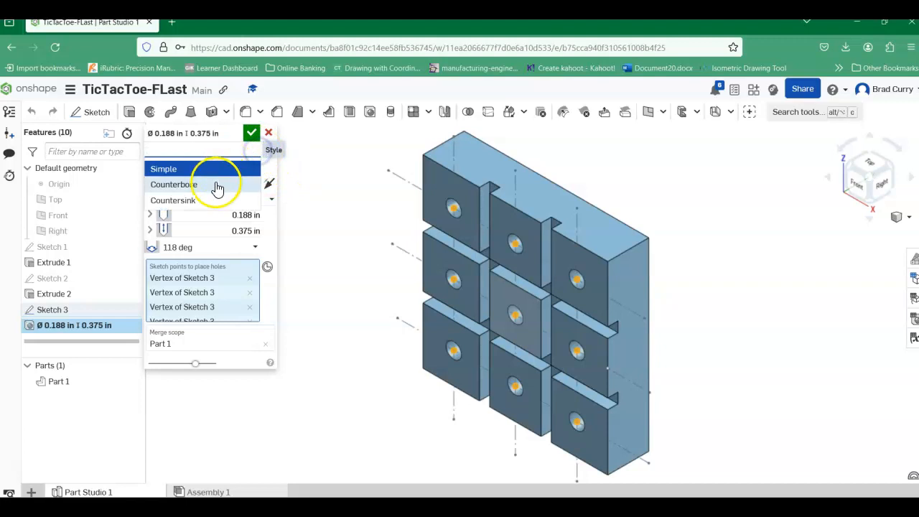
left_click(196, 205)
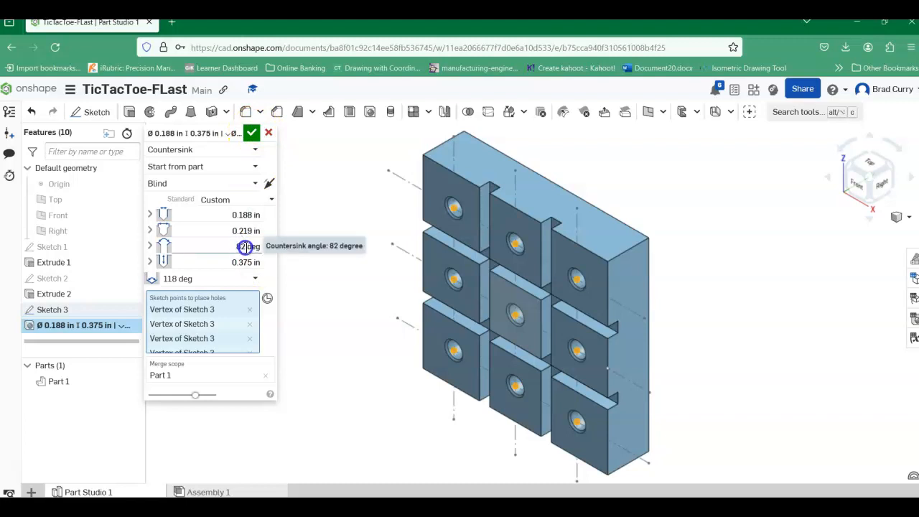
left_click(253, 137)
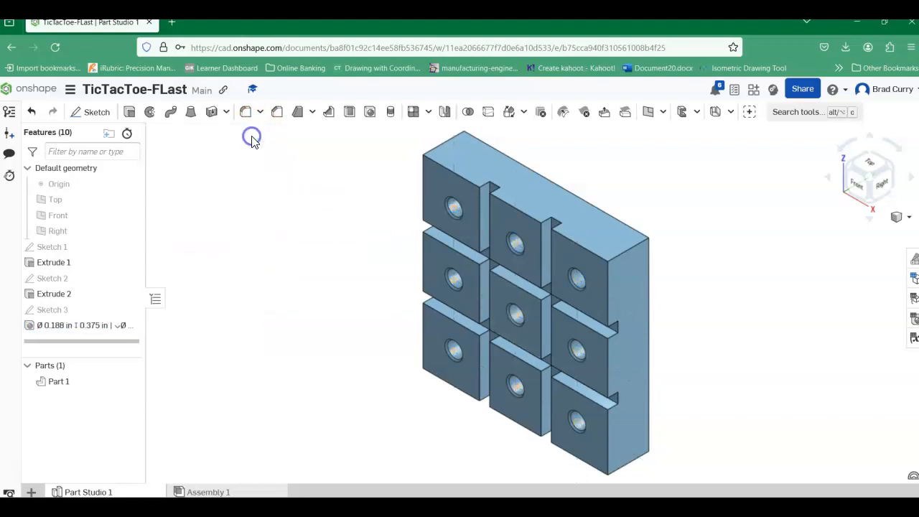
scroll(527, 307, "up", 3)
scroll(495, 298, "up", 3)
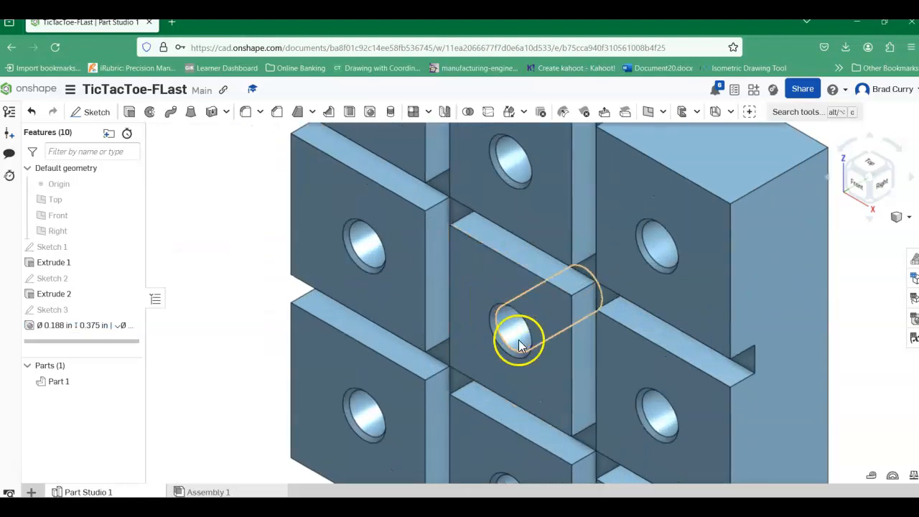
scroll(506, 306, "down", 5)
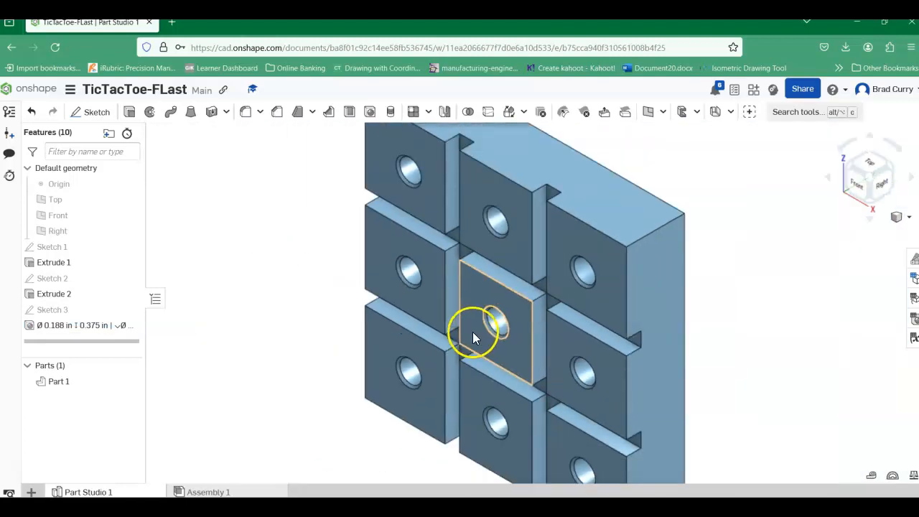
scroll(775, 257, "down", 5)
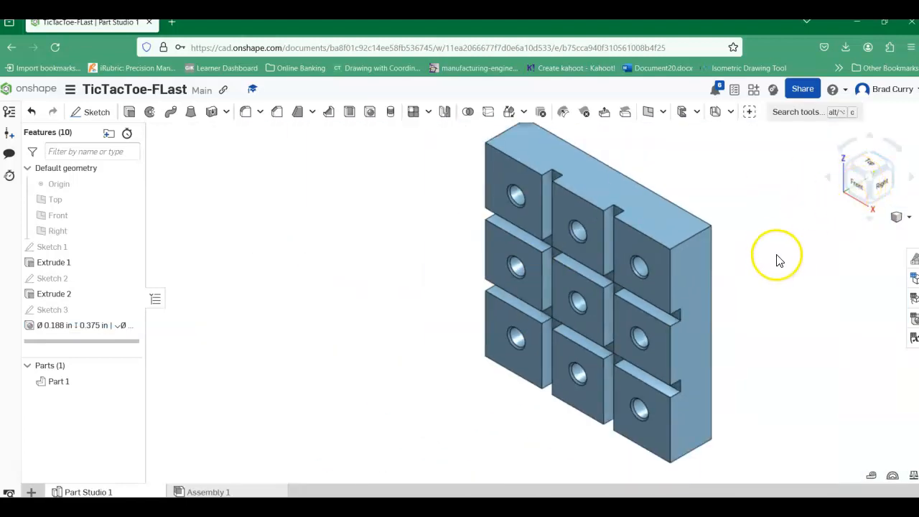
middle_click_drag(673, 269, 638, 260)
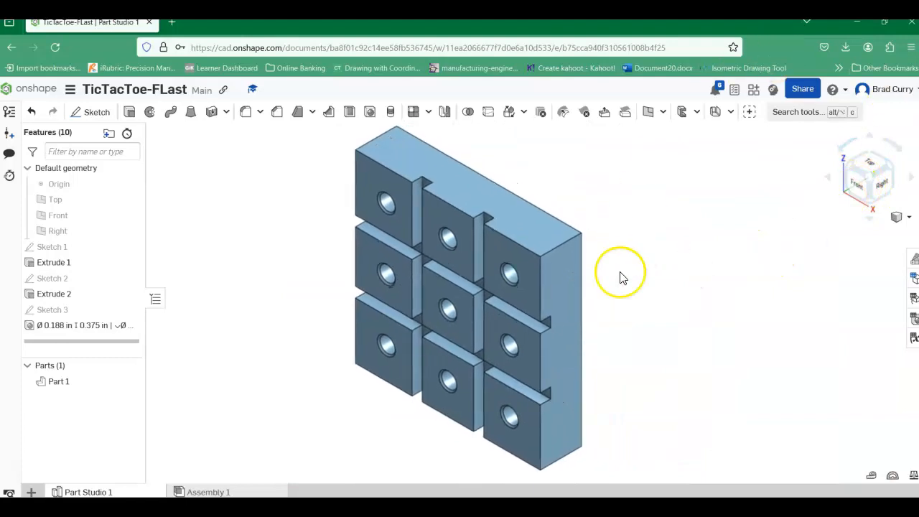